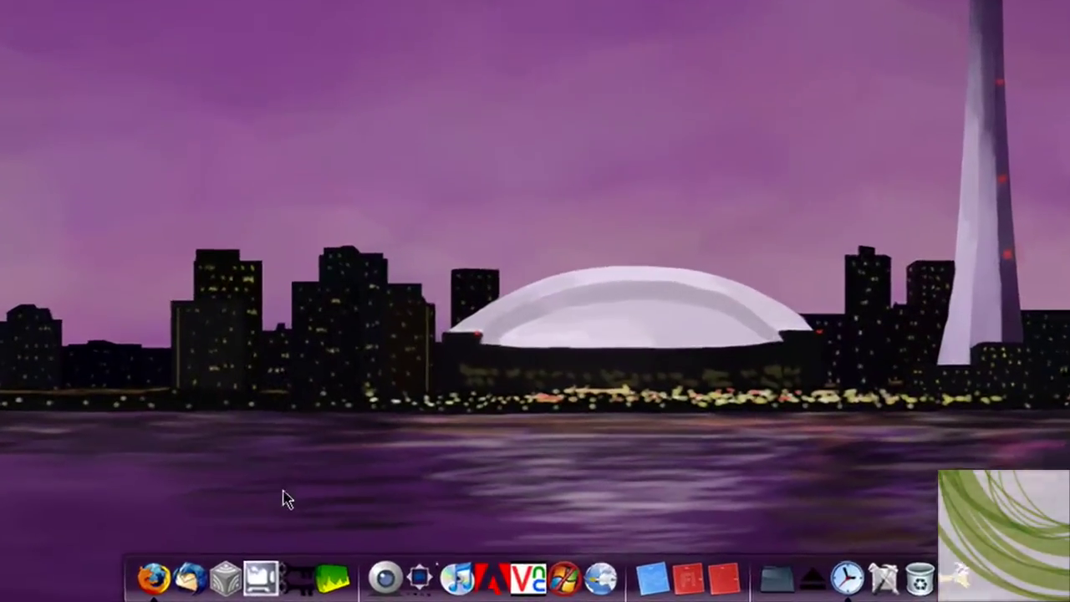
# - Launch Mozilla Thunderbird from the desktop dock
pyautogui.click(164, 583)
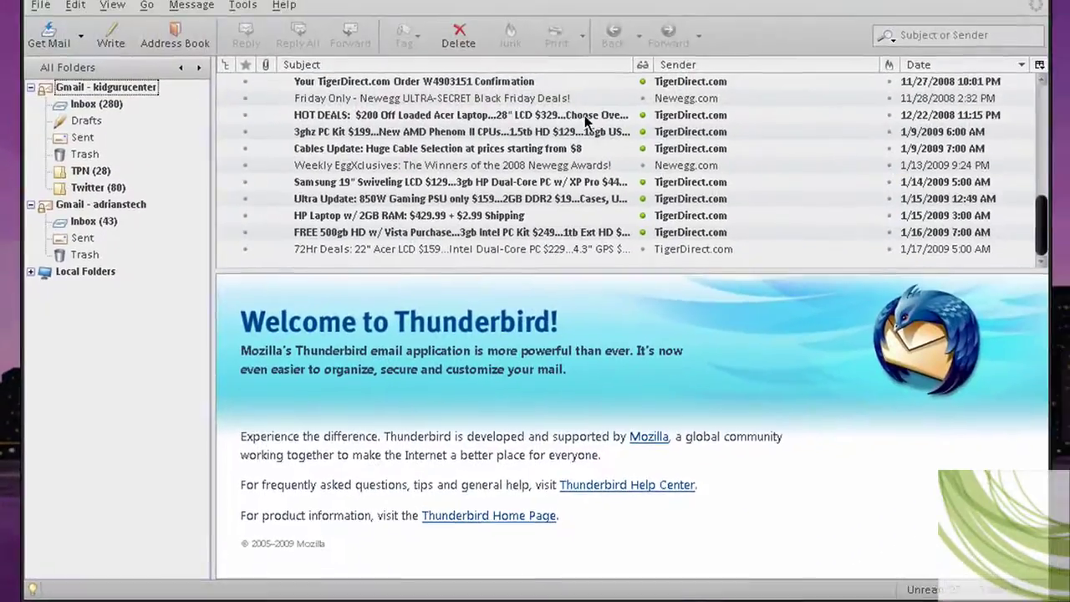
# - Look through the first Gmail account's Inbox, TPN and Twitter folders
pyautogui.scroll(3, 724, 58)
pyautogui.click(99, 106)
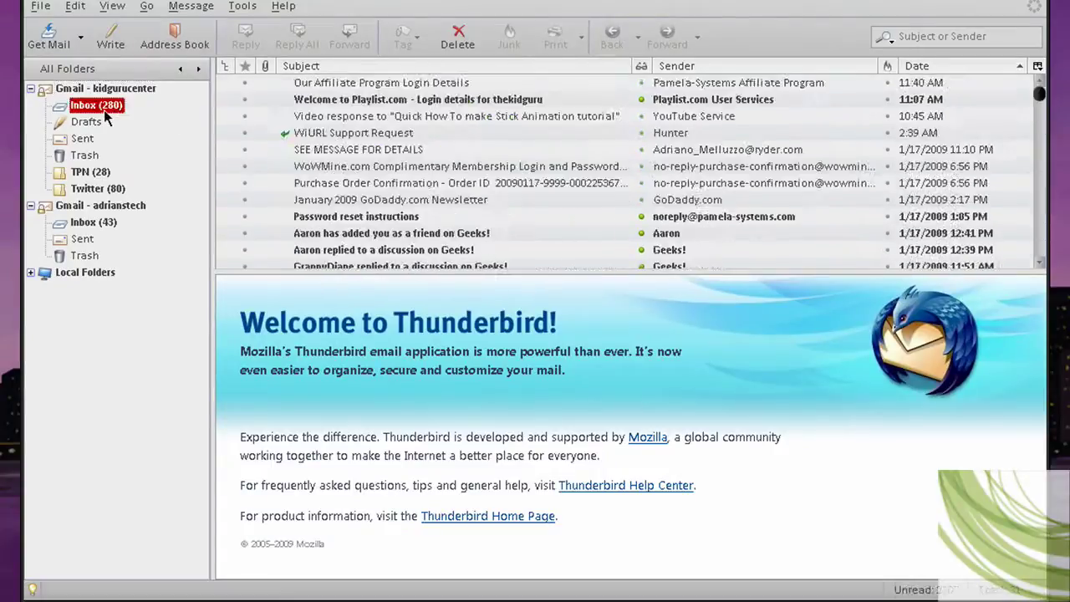
pyautogui.scroll(-2, 623, 171)
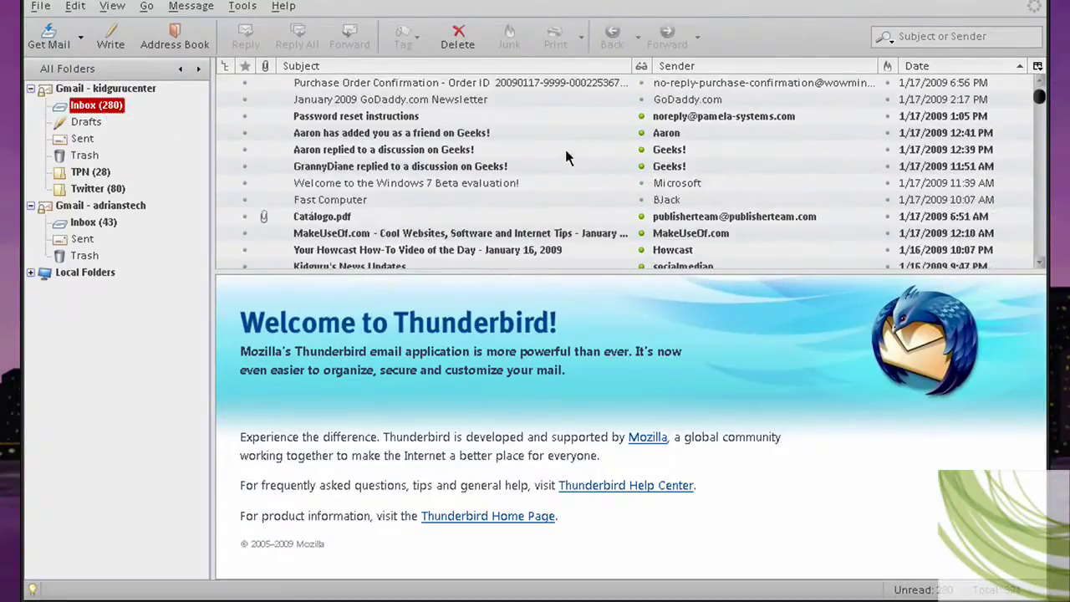
pyautogui.click(103, 172)
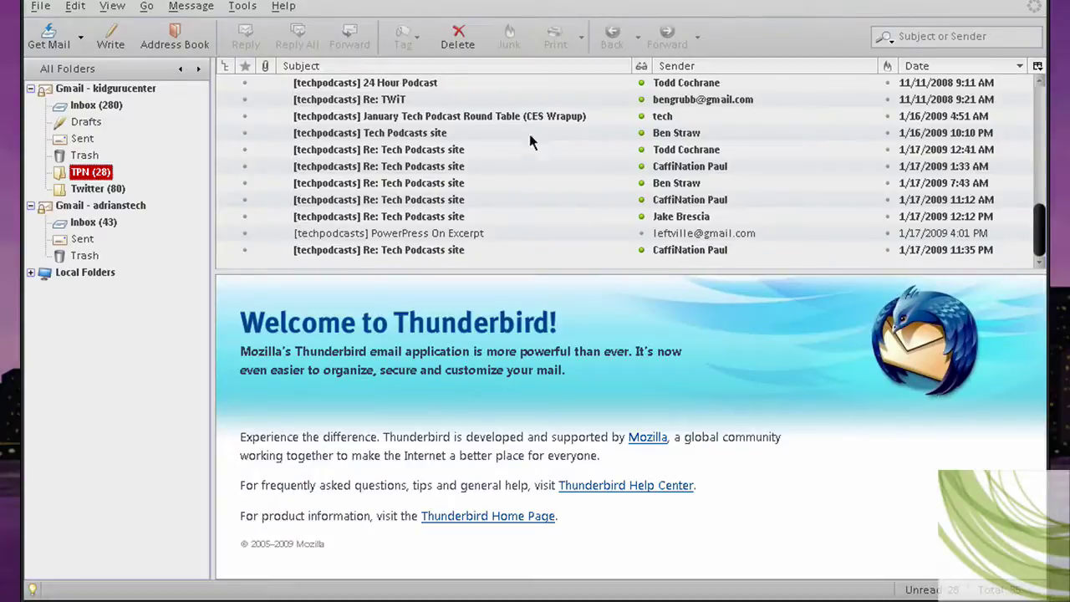
pyautogui.scroll(10, 456, 167)
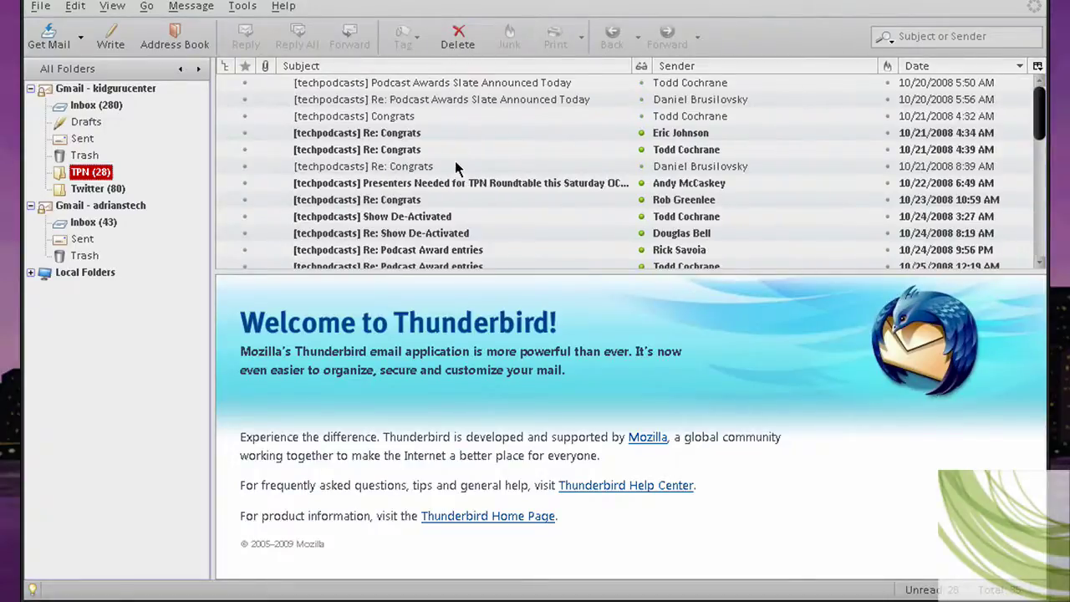
pyautogui.click(92, 190)
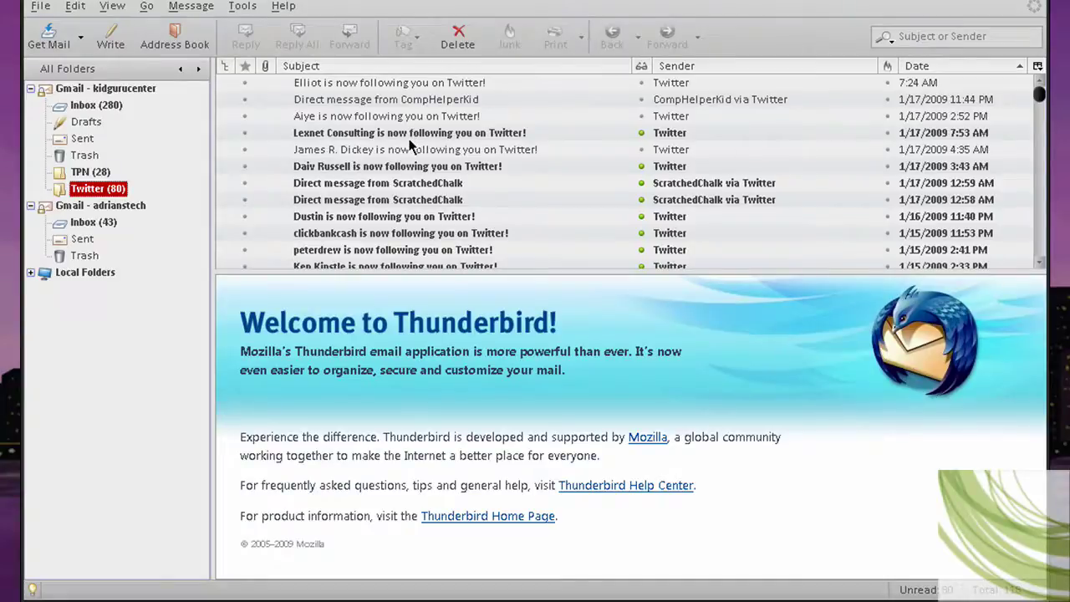
pyautogui.scroll(-3, 451, 238)
pyautogui.scroll(-3, 452, 240)
pyautogui.scroll(6, 452, 240)
# - Return to the Inbox and read the Newegg 'Time to Upgrade!' promotion
pyautogui.click(93, 106)
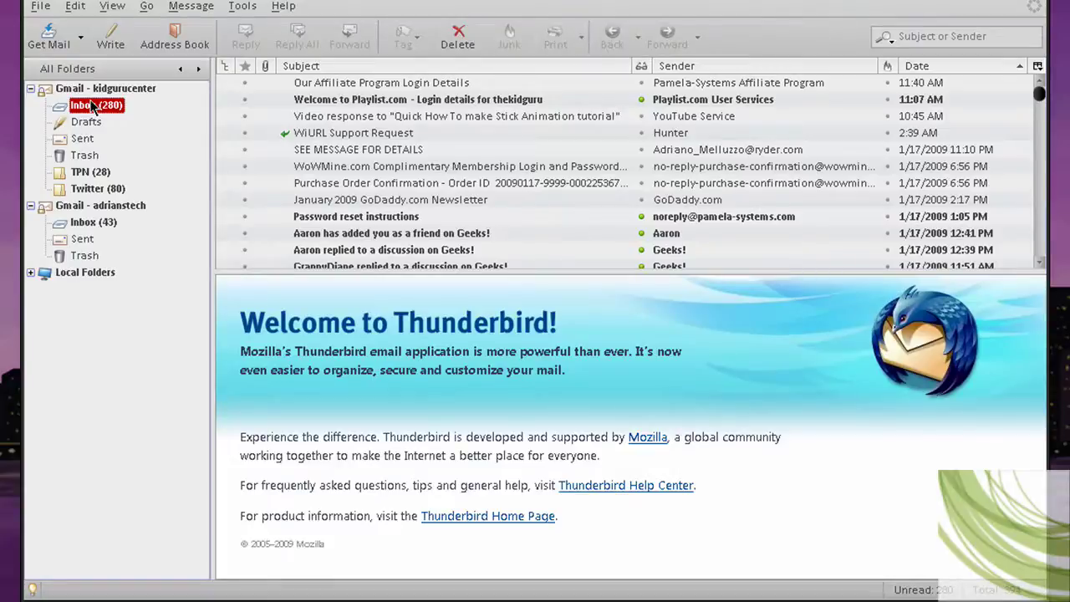
pyautogui.scroll(-1, 705, 167)
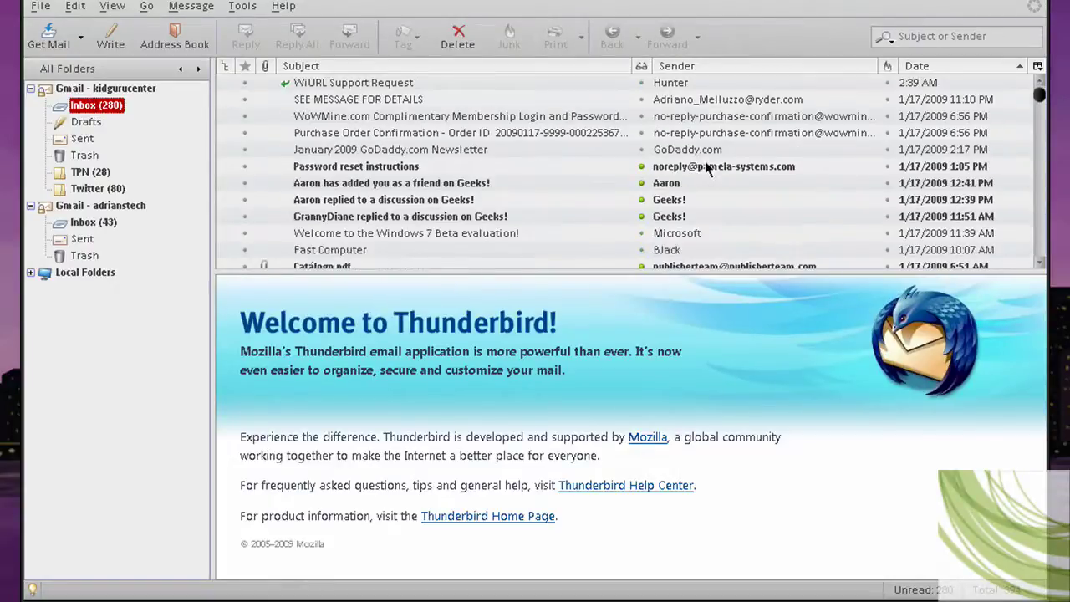
pyautogui.scroll(-2, 705, 171)
pyautogui.scroll(-1, 674, 185)
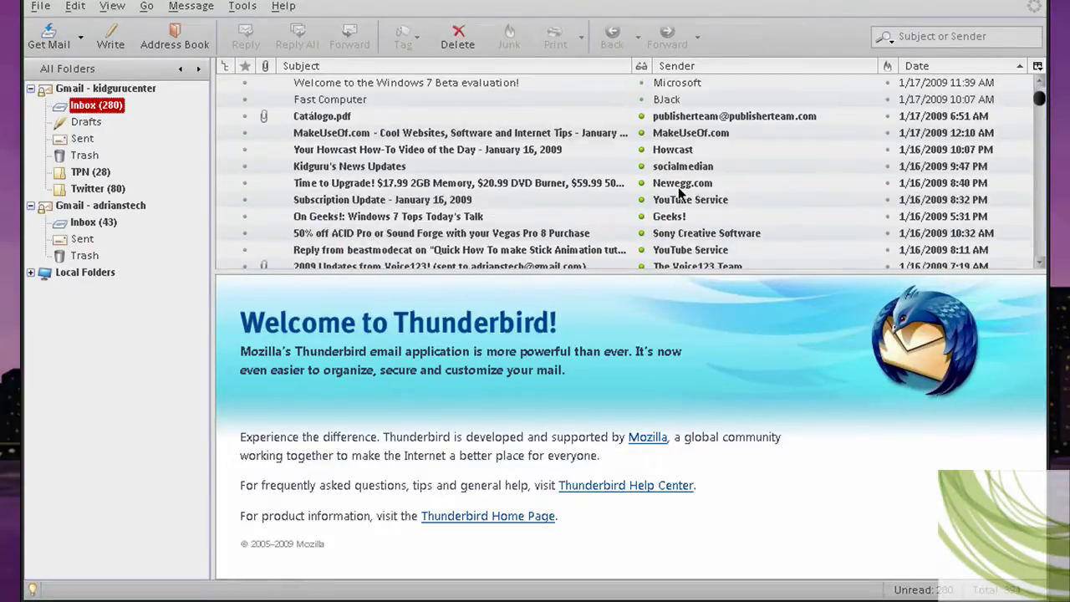
pyautogui.click(679, 192)
pyautogui.scroll(-1, 724, 217)
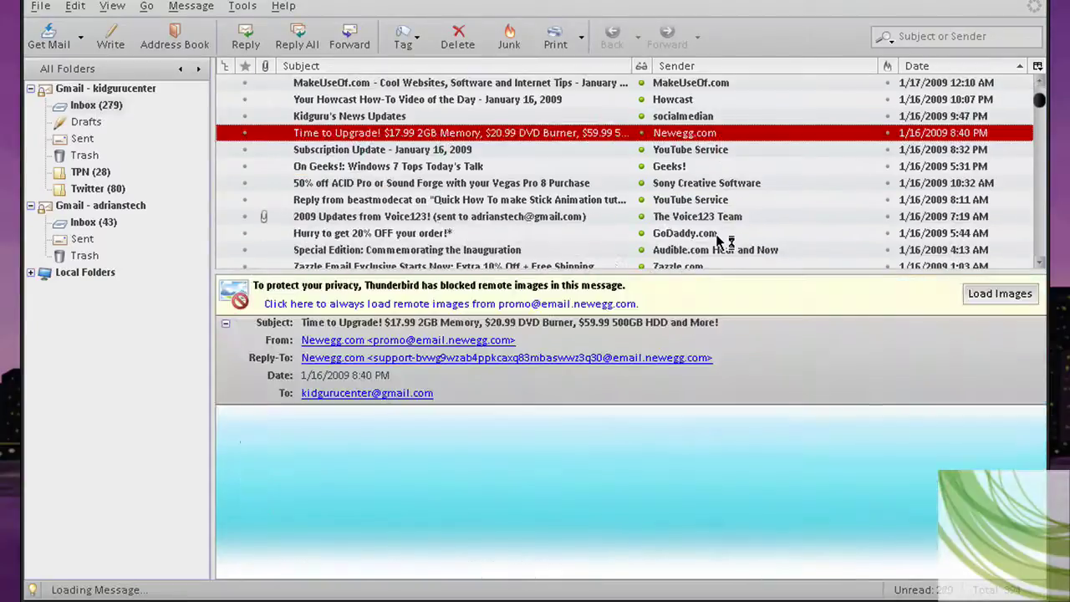
pyautogui.scroll(-3, 721, 241)
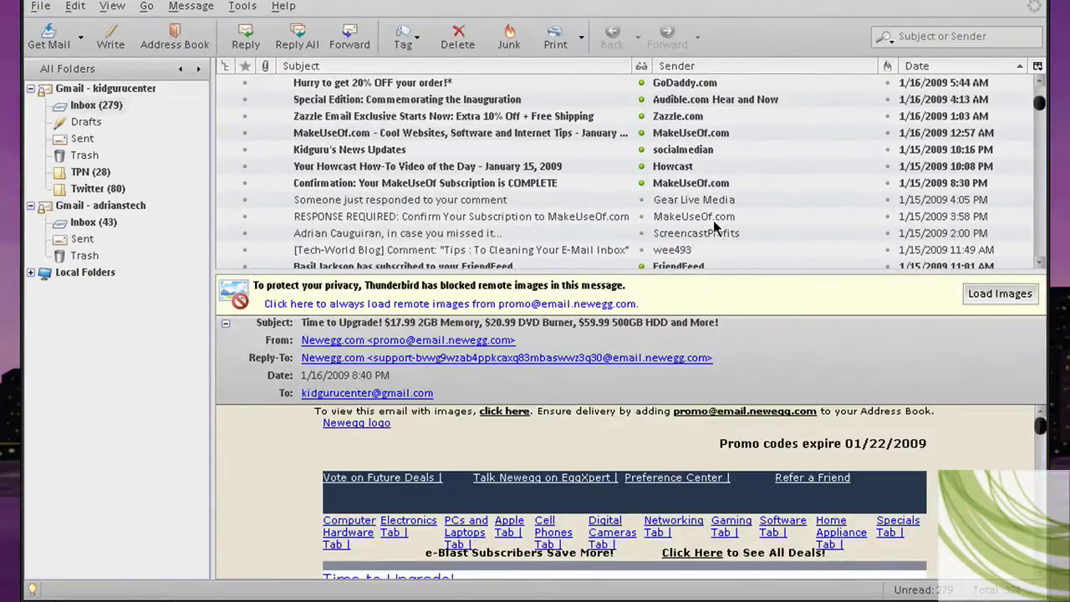
pyautogui.scroll(-1, 713, 222)
pyautogui.scroll(-1, 711, 219)
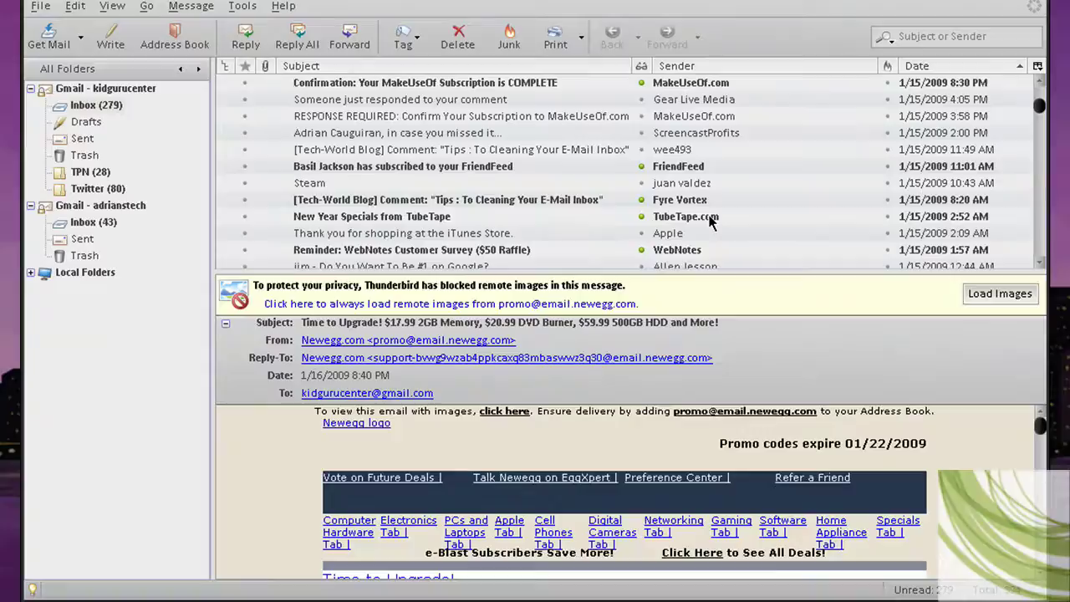
pyautogui.scroll(-1, 710, 222)
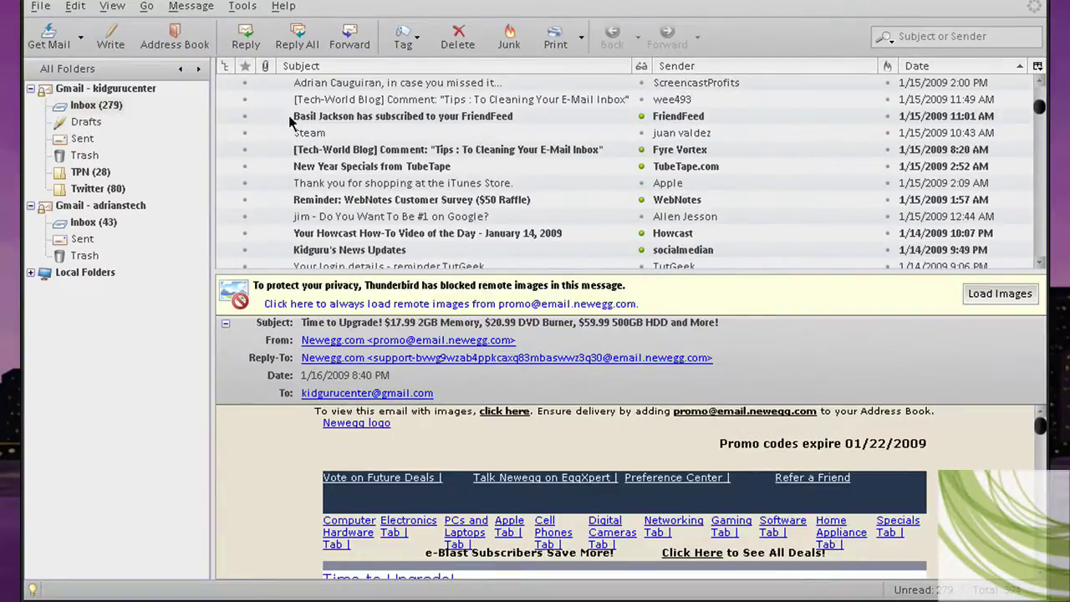
# - Open the Message Filters manager for the first Gmail account
pyautogui.click(245, 7)
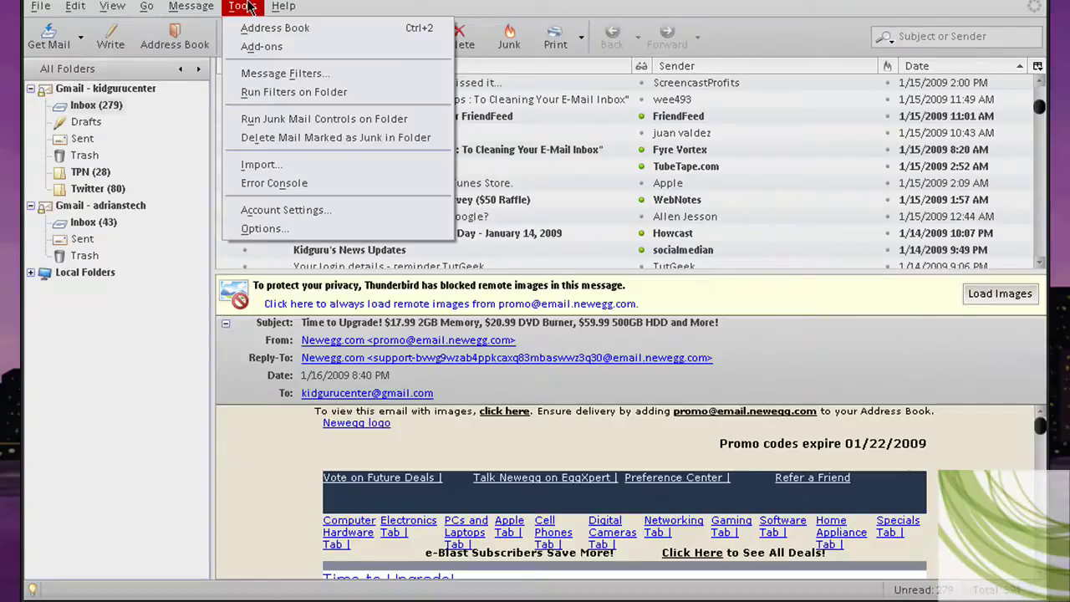
pyautogui.click(268, 73)
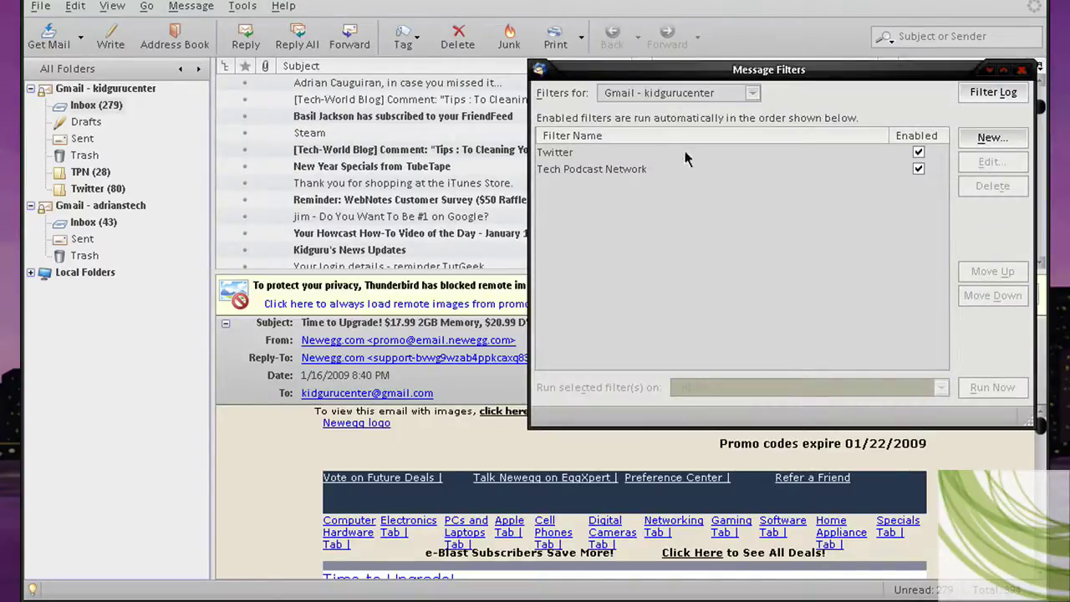
pyautogui.click(661, 103)
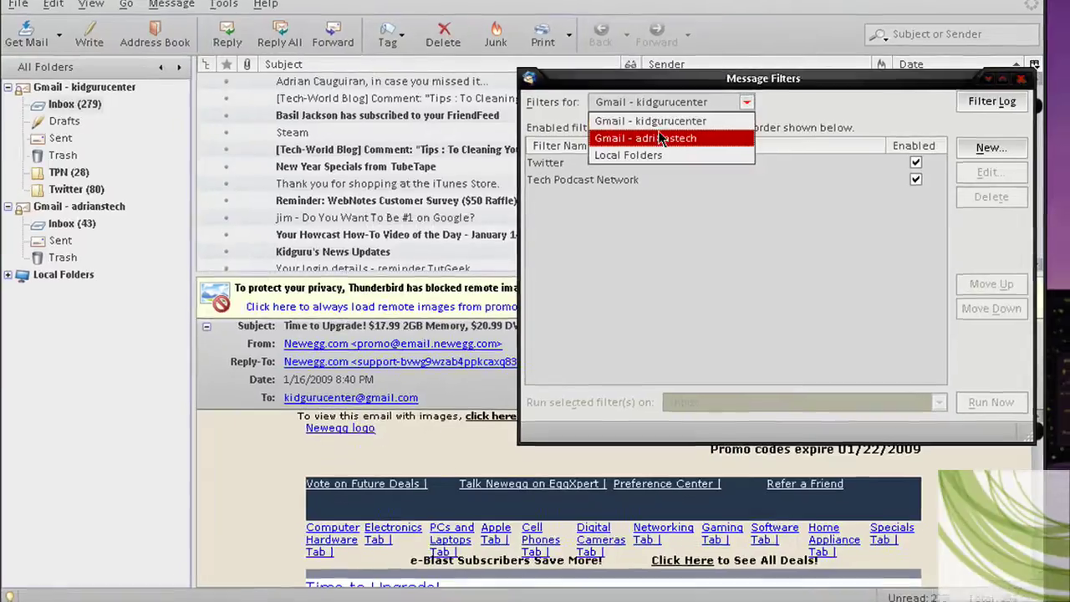
pyautogui.click(651, 122)
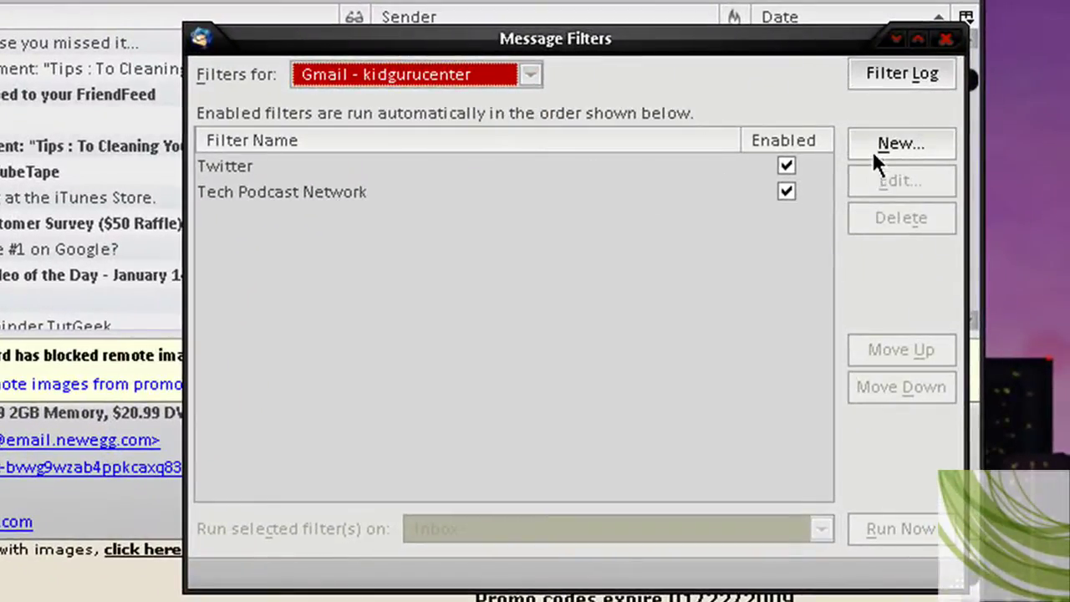
# - Start a new filter named 'Online Shopping'
pyautogui.click(878, 155)
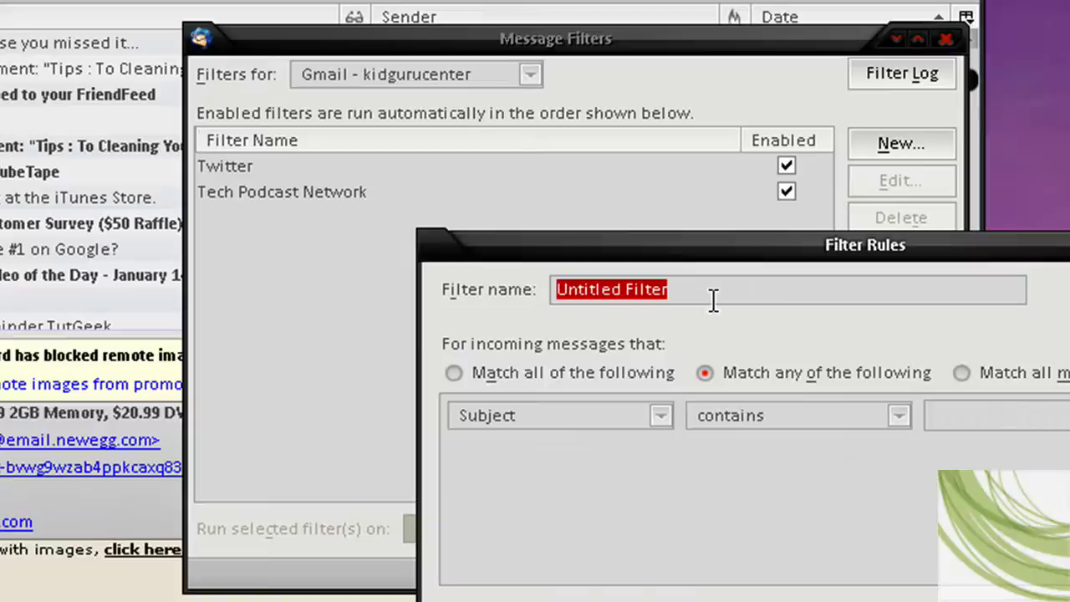
pyautogui.write('Online')
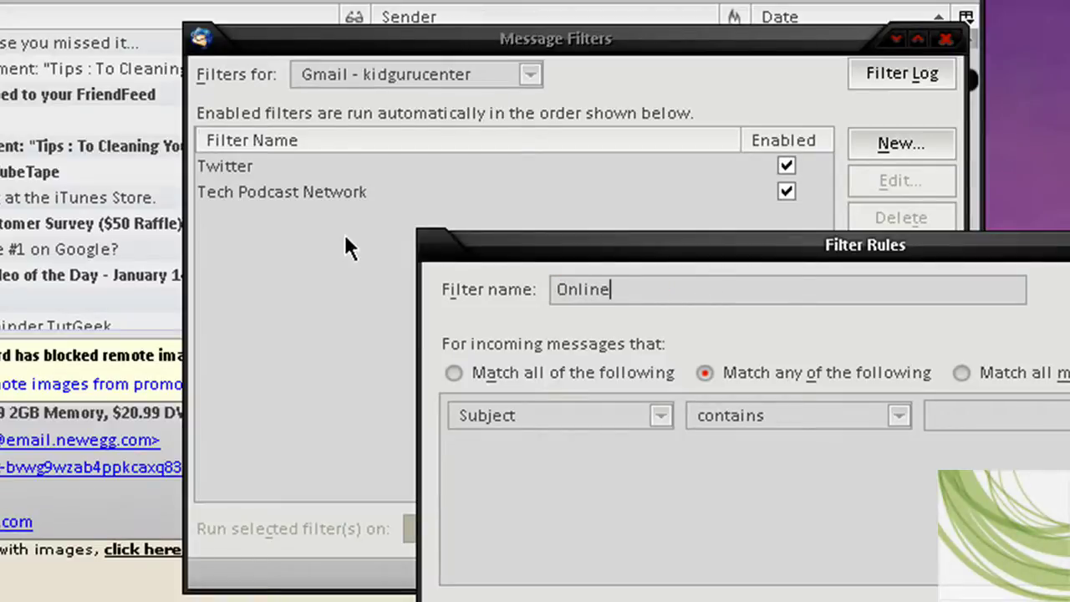
pyautogui.write(' SHo')
pyautogui.press('BackSpace')
pyautogui.press('BackSpace')
pyautogui.write('hopping')
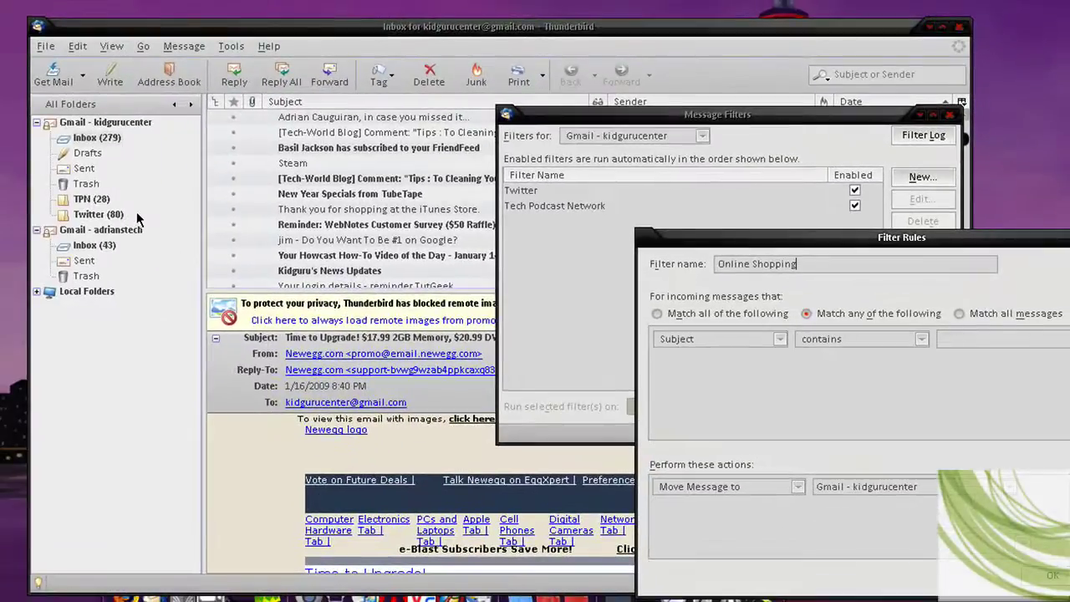
# - Create an 'Online Shopping' folder with the Gmail account as parent, then open it
pyautogui.rightClick(138, 201)
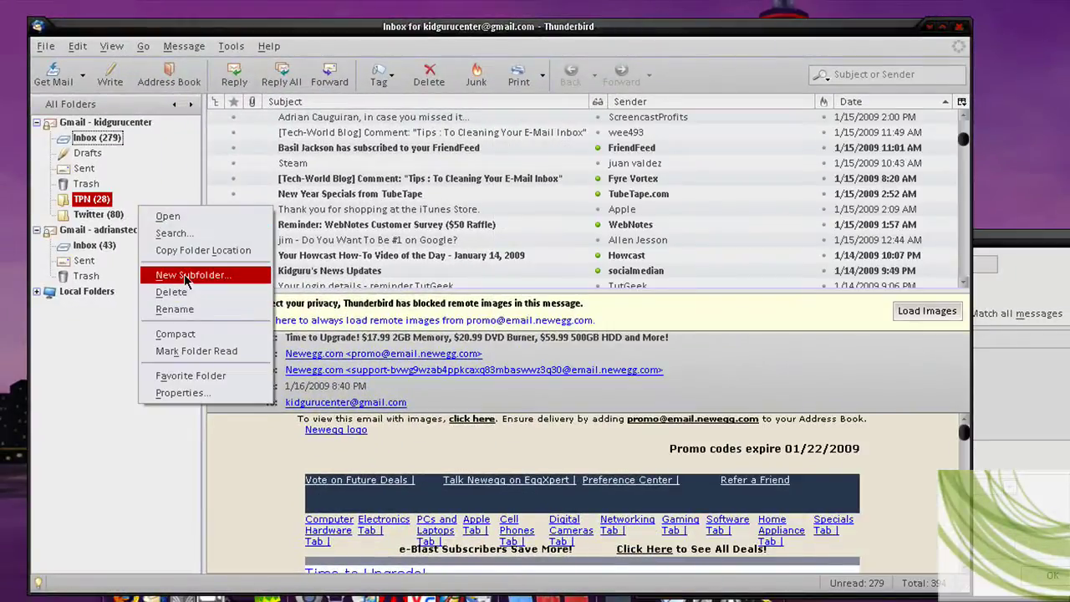
pyautogui.click(187, 273)
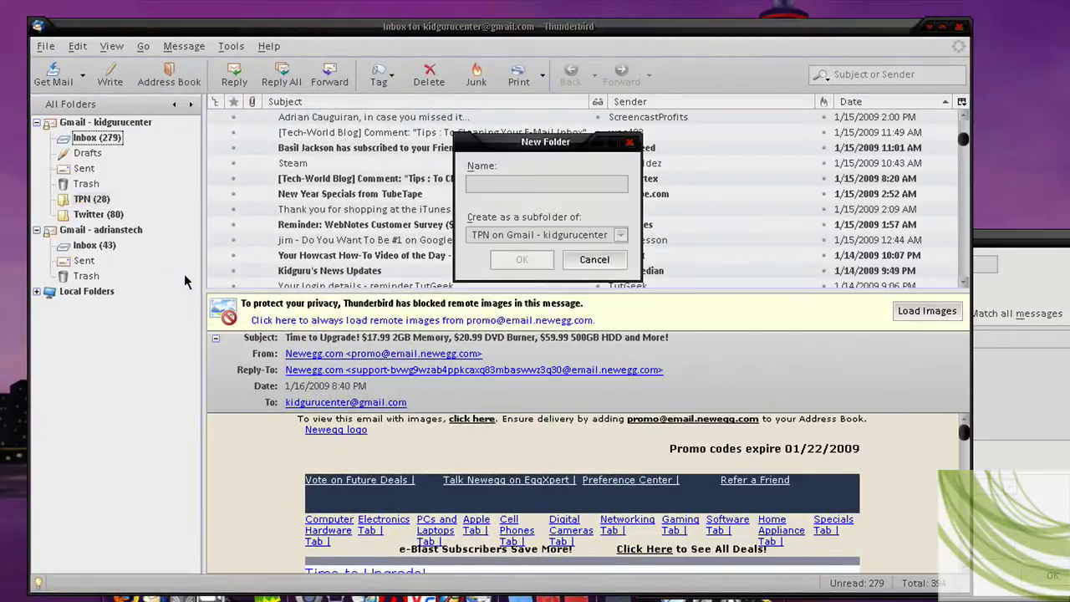
pyautogui.write('Online ')
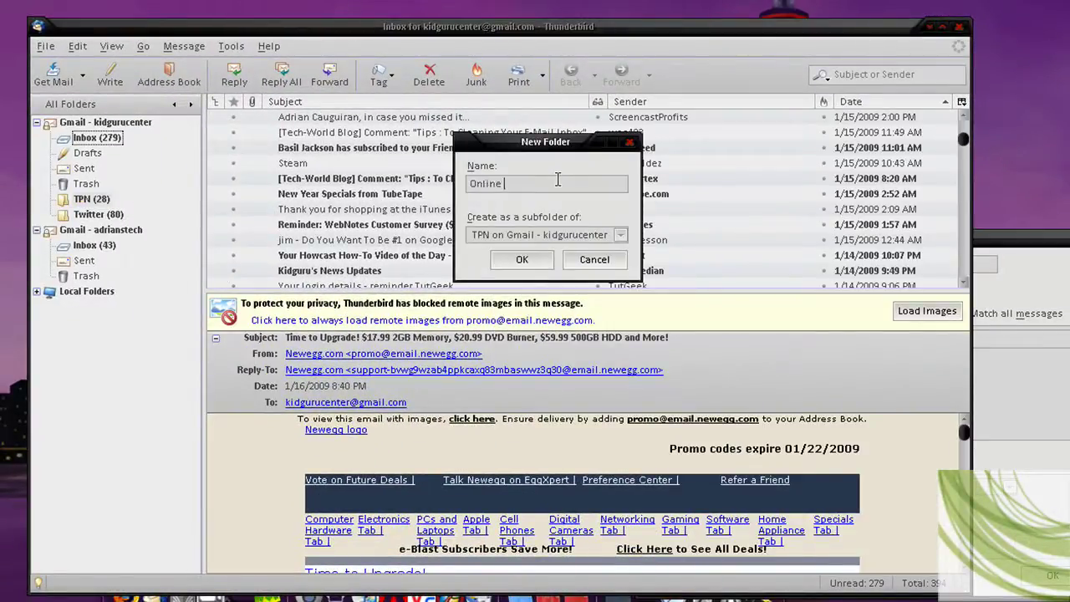
pyautogui.write('Shopping')
pyautogui.click(558, 235)
pyautogui.moveTo(549, 255)
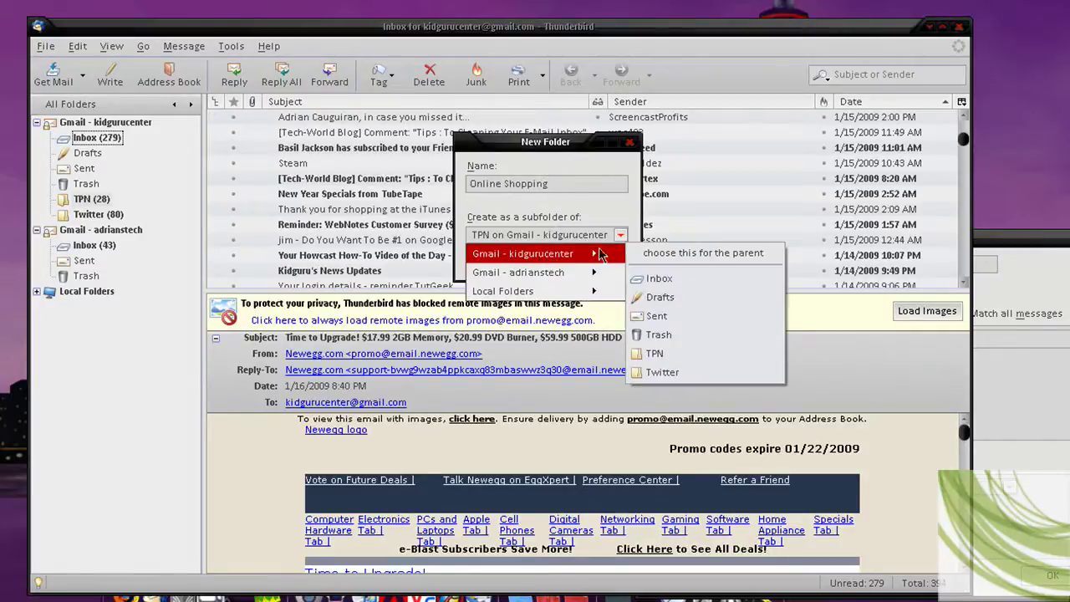
pyautogui.click(651, 253)
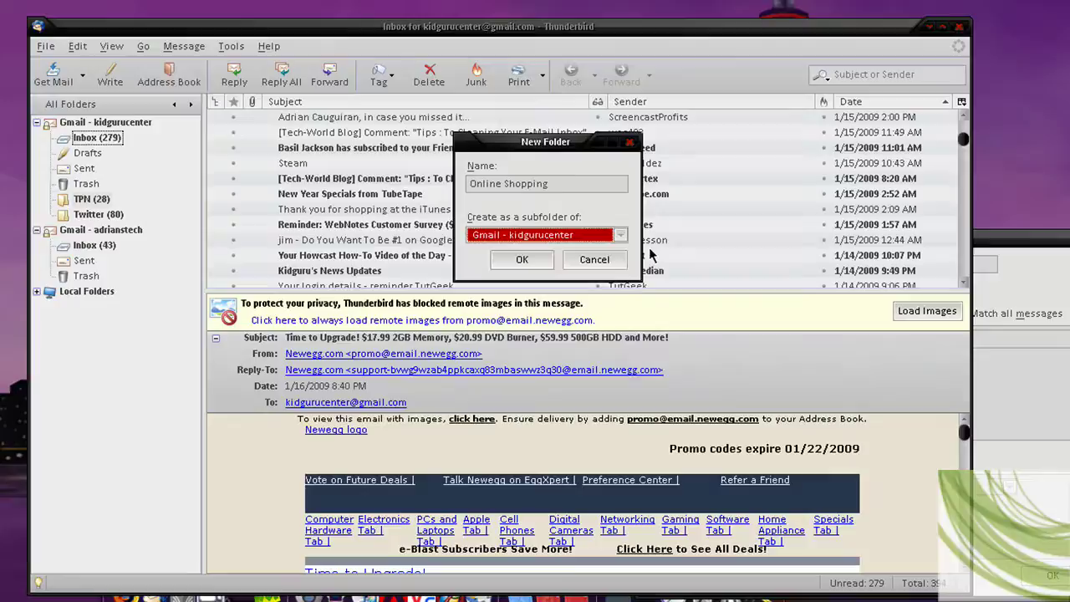
pyautogui.click(537, 274)
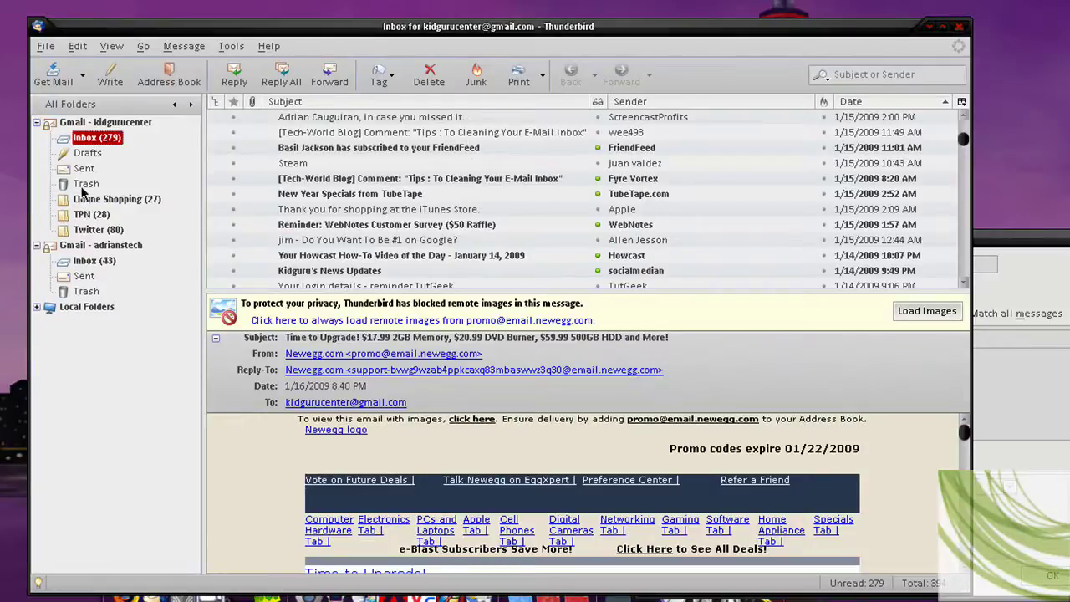
pyautogui.click(122, 207)
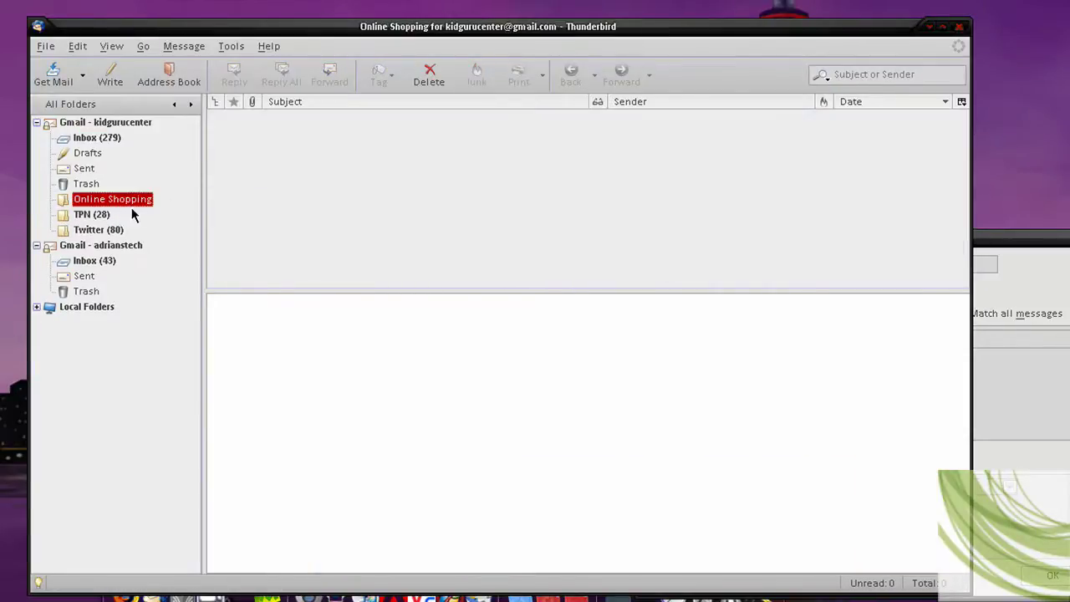
# - Bring the Filter Rules window into view and set the first condition to Subject contains
pyautogui.click(1005, 261)
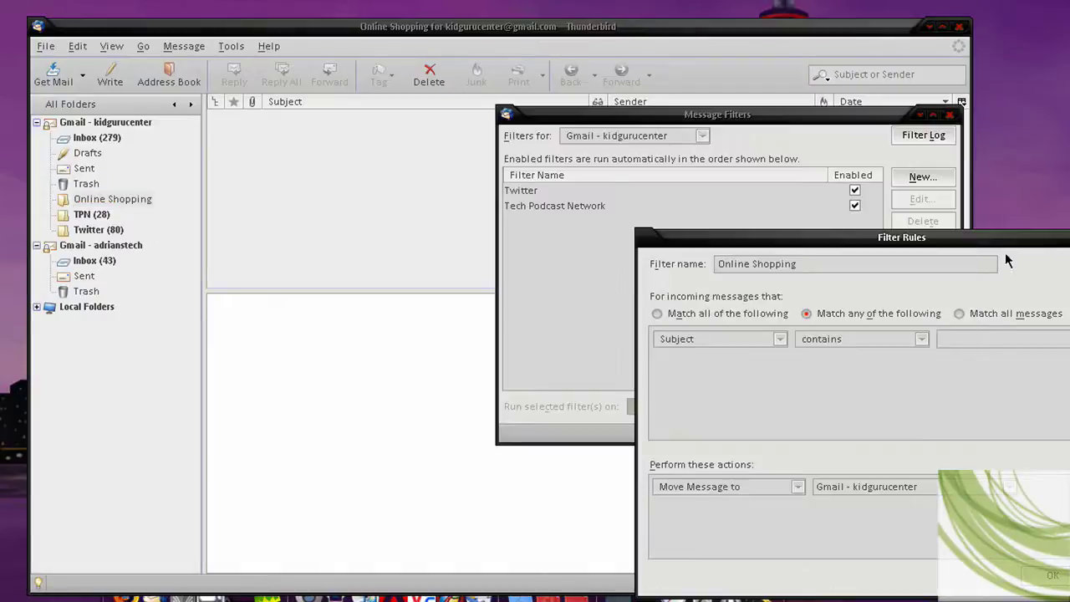
pyautogui.moveTo(1008, 238); pyautogui.dragTo(741, 111)
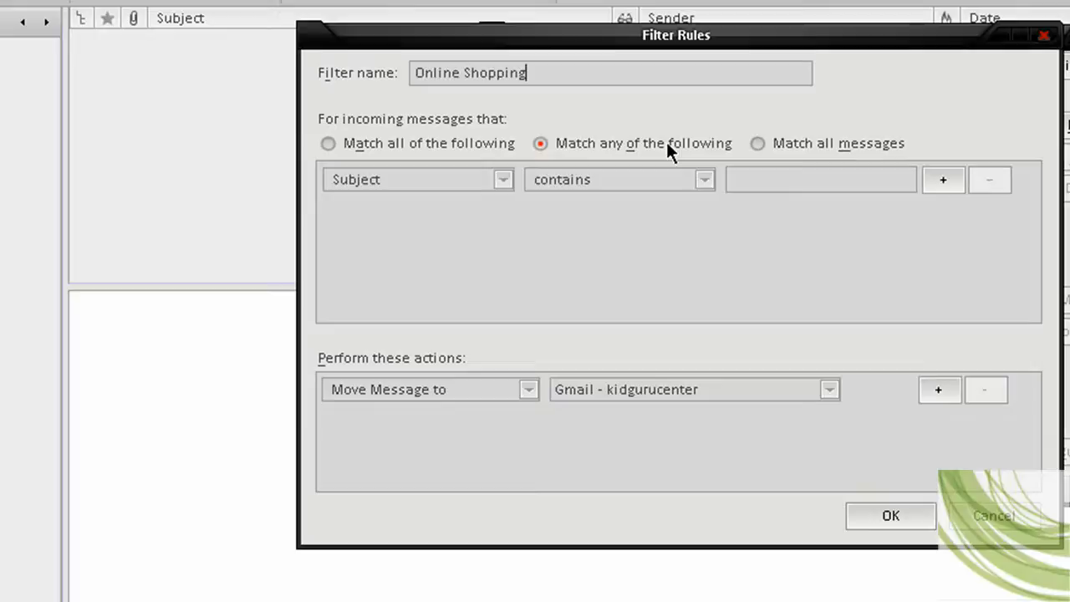
pyautogui.click(354, 180)
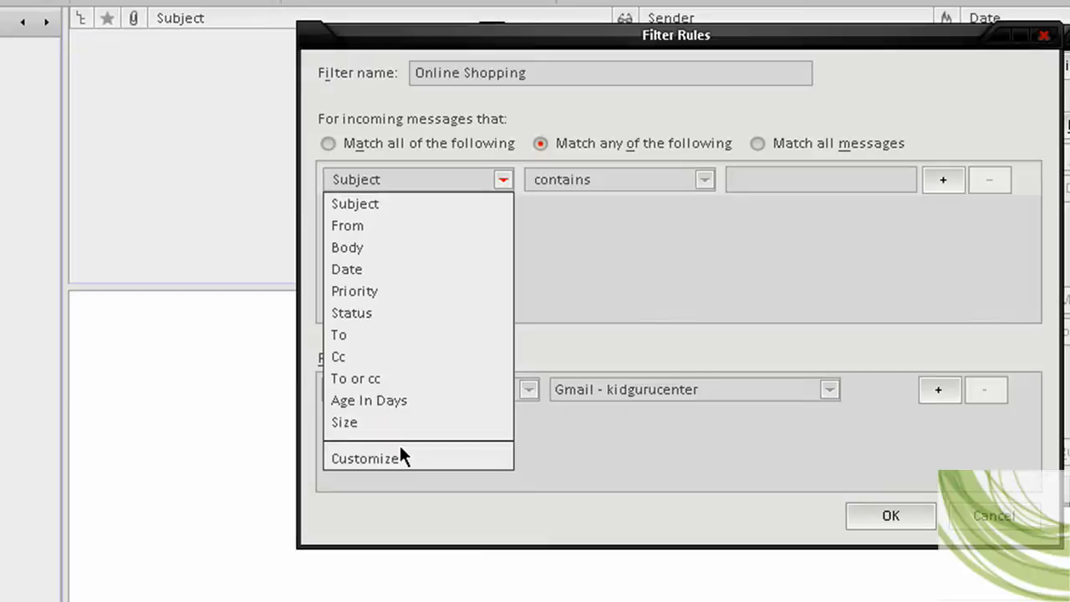
pyautogui.click(393, 207)
pyautogui.click(552, 181)
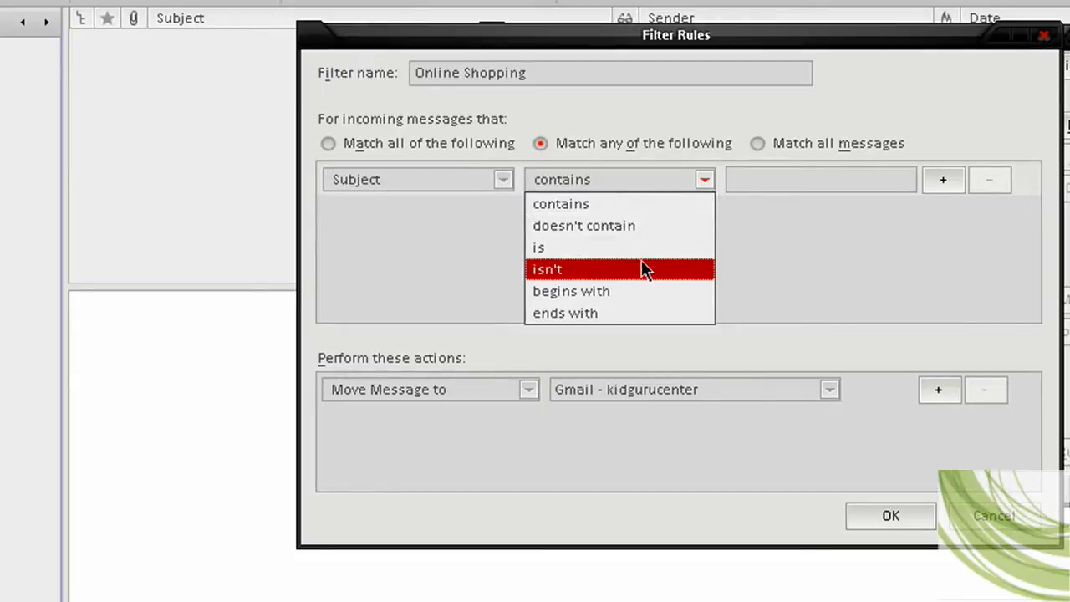
pyautogui.click(830, 171)
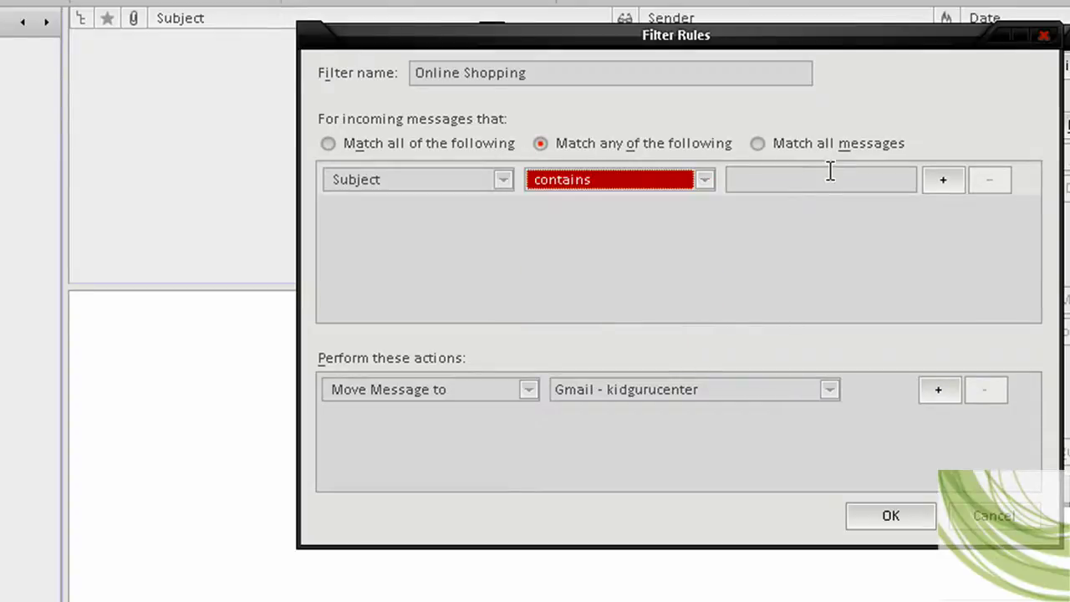
pyautogui.click(831, 171)
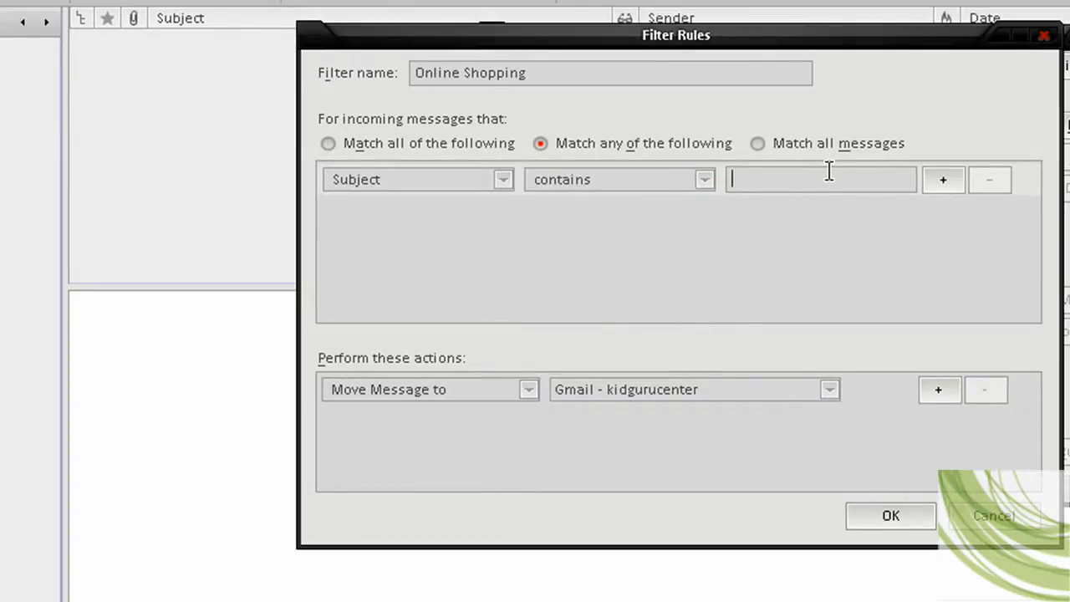
# - Enter newegg as the first condition's value, trying From and Date before settling on Subject
pyautogui.write('newegg')
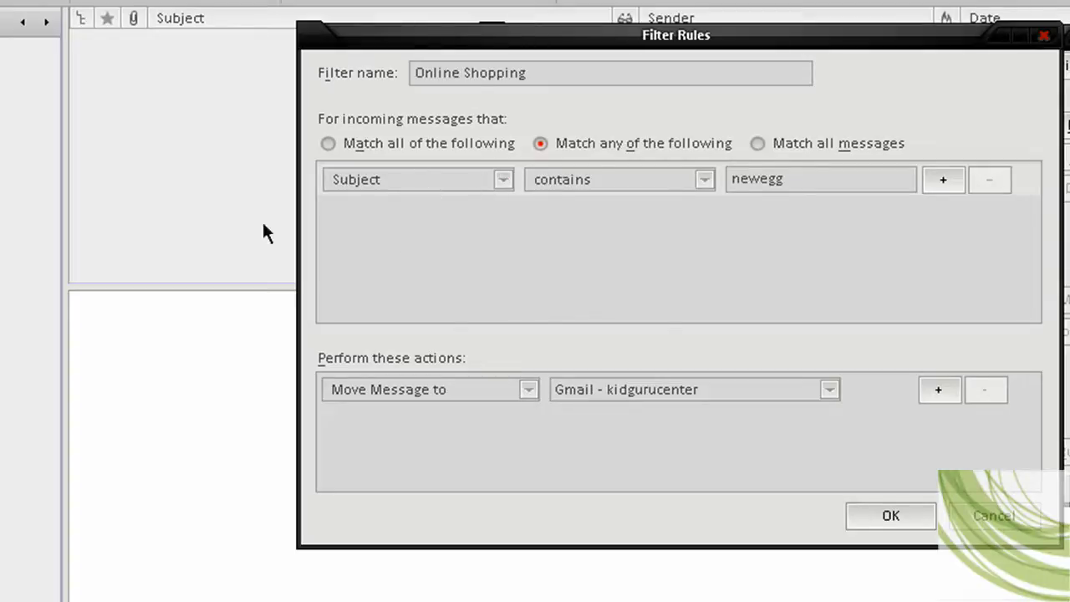
pyautogui.click(410, 179)
pyautogui.click(383, 231)
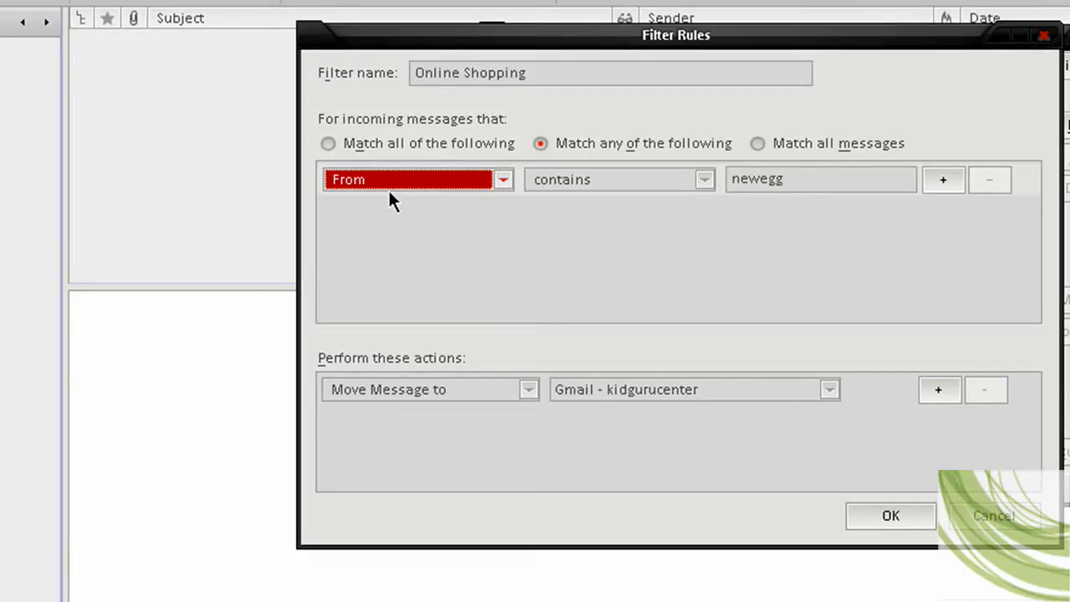
pyautogui.doubleClick(827, 178)
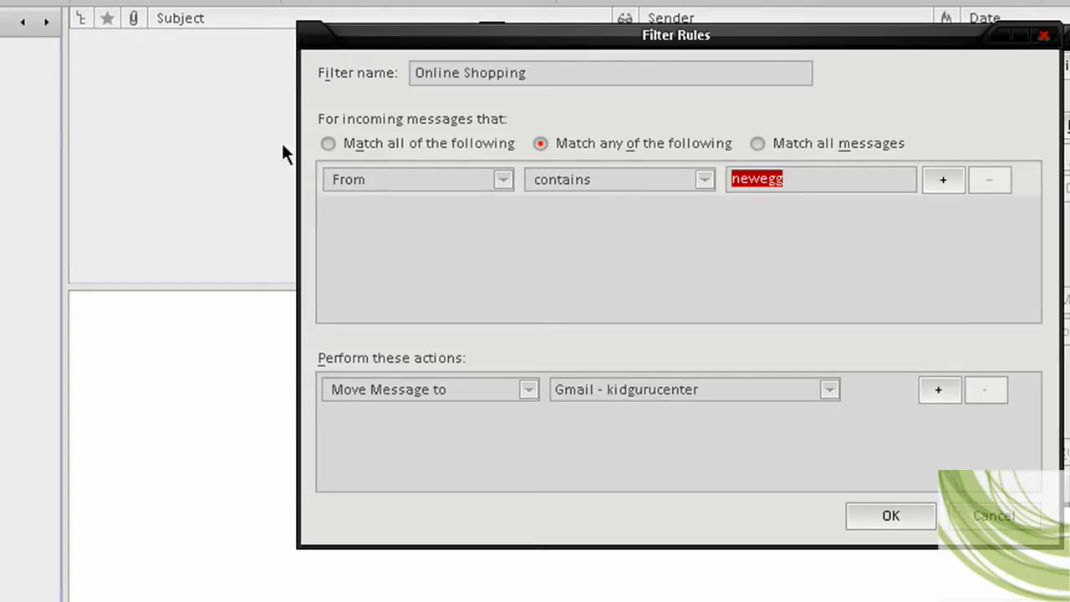
pyautogui.click(354, 179)
pyautogui.click(418, 266)
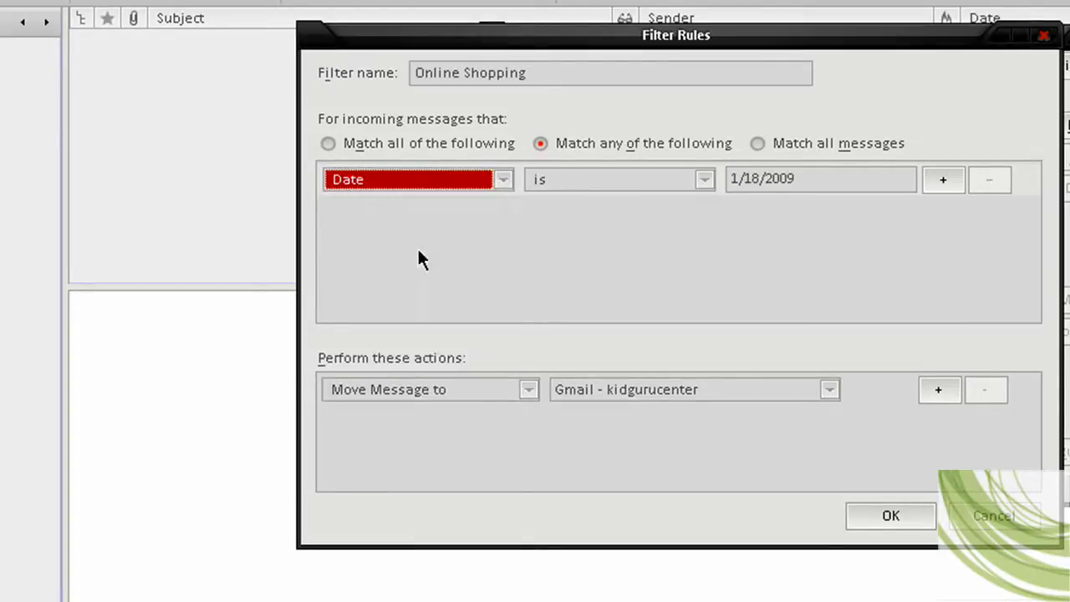
pyautogui.click(795, 185)
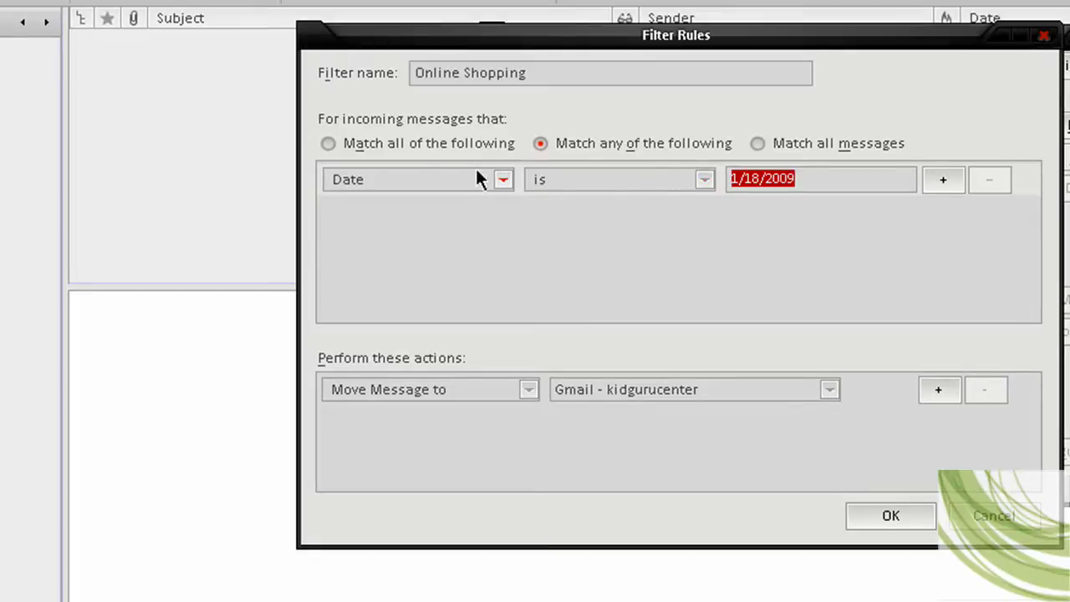
pyautogui.click(477, 177)
pyautogui.click(458, 201)
# - Confirm the first condition's operator as contains
pyautogui.click(655, 183)
pyautogui.click(684, 206)
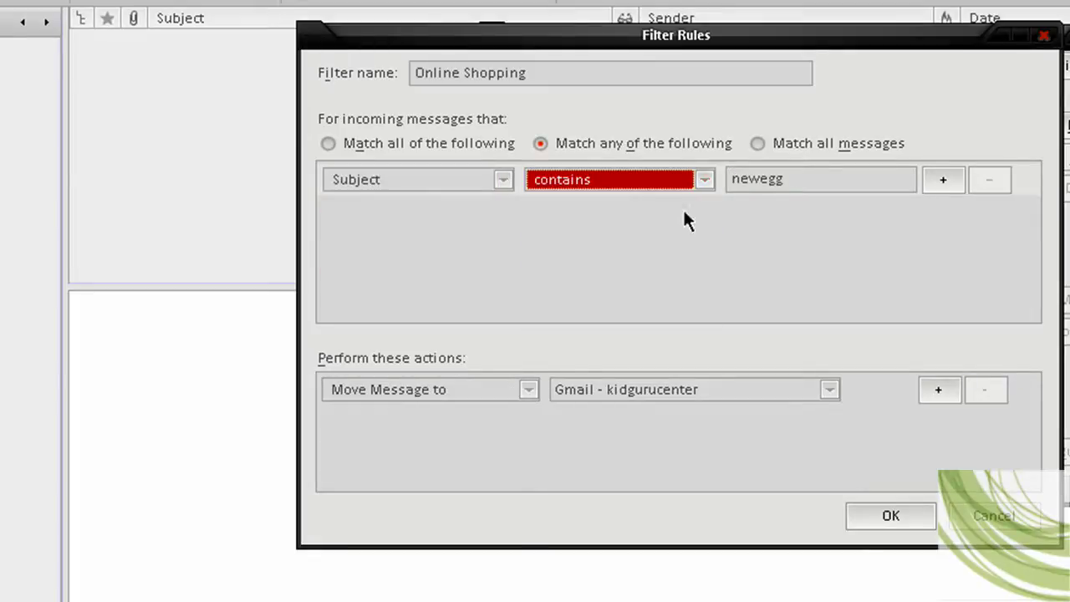
pyautogui.click(793, 181)
pyautogui.click(588, 280)
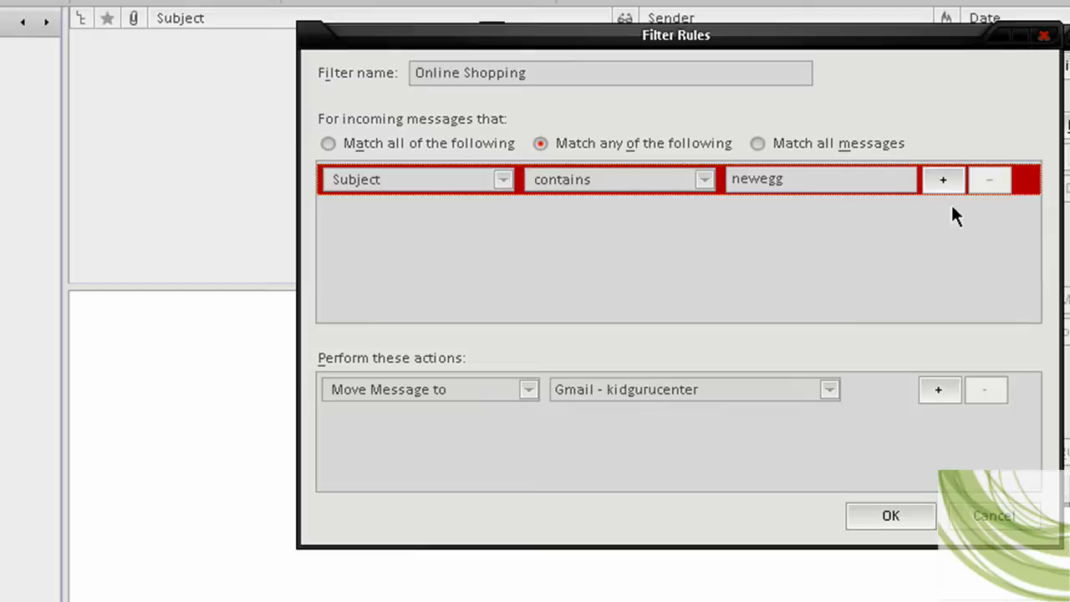
# - Add a second condition: From contains tigerdirect
pyautogui.click(942, 181)
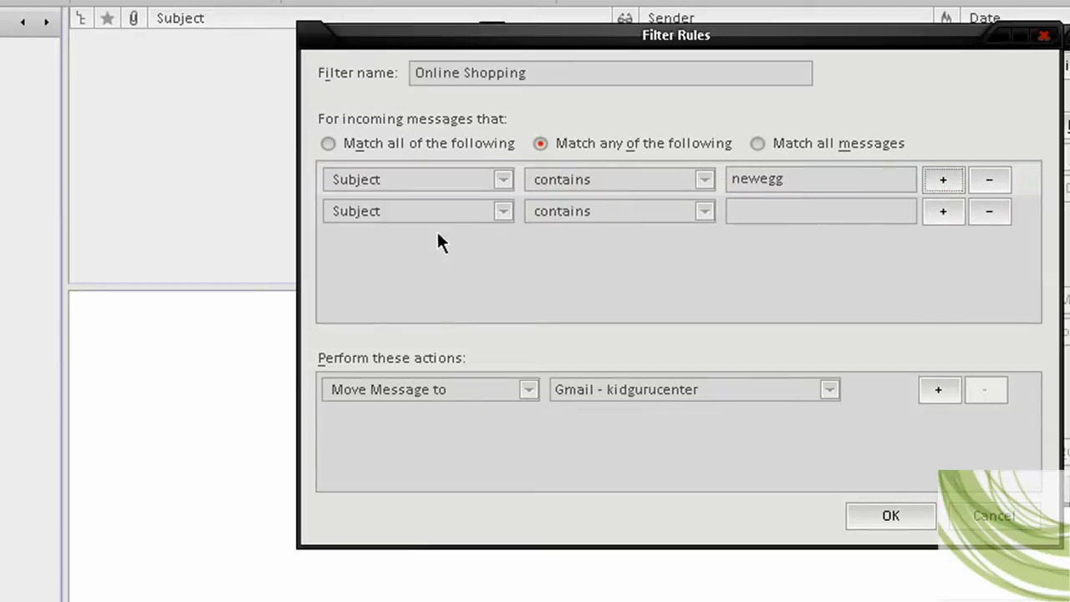
pyautogui.click(413, 207)
pyautogui.click(414, 207)
pyautogui.click(796, 207)
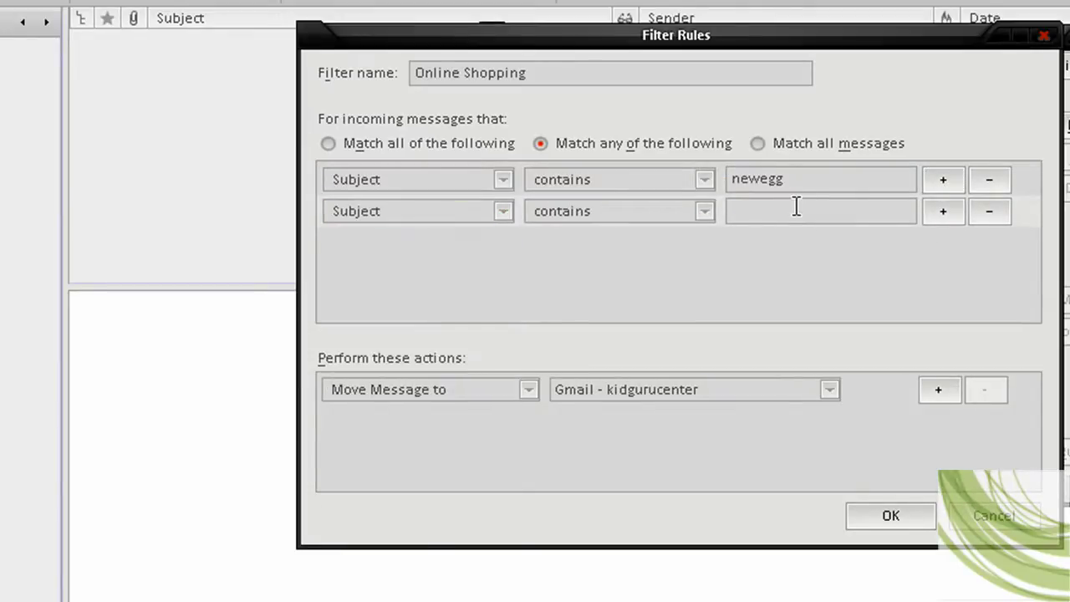
pyautogui.write('tigerdirect')
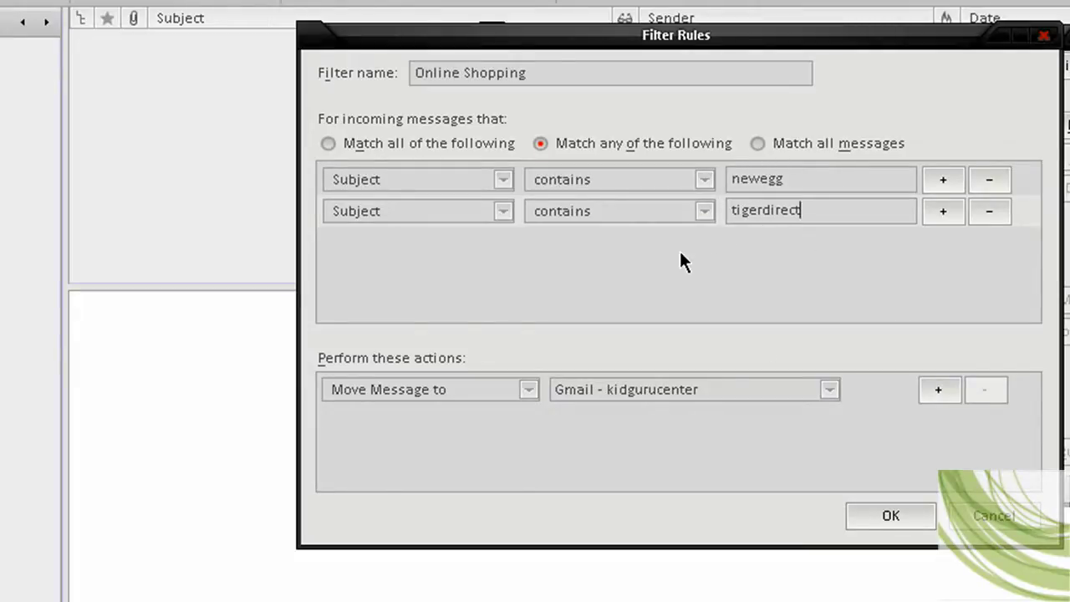
pyautogui.click(438, 211)
pyautogui.click(409, 257)
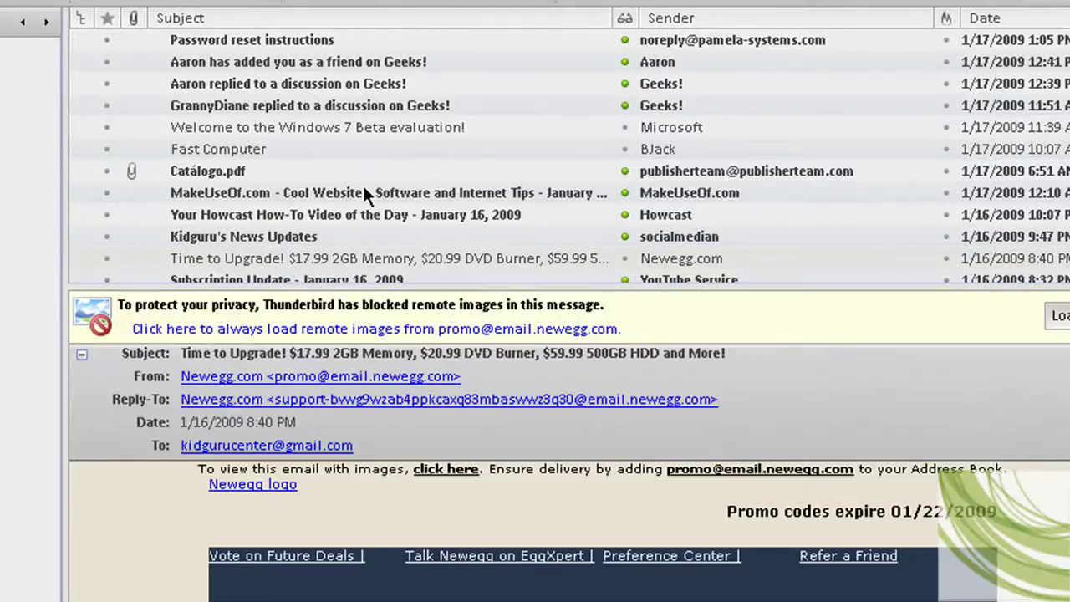
pyautogui.scroll(-1, 364, 193)
pyautogui.scroll(-1, 362, 192)
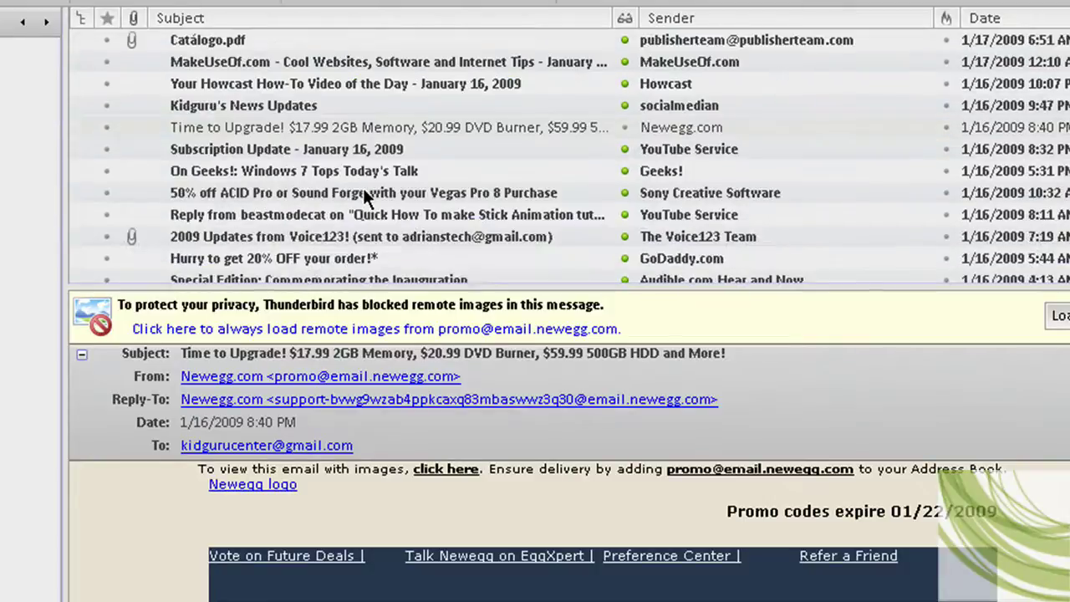
pyautogui.click(572, 127)
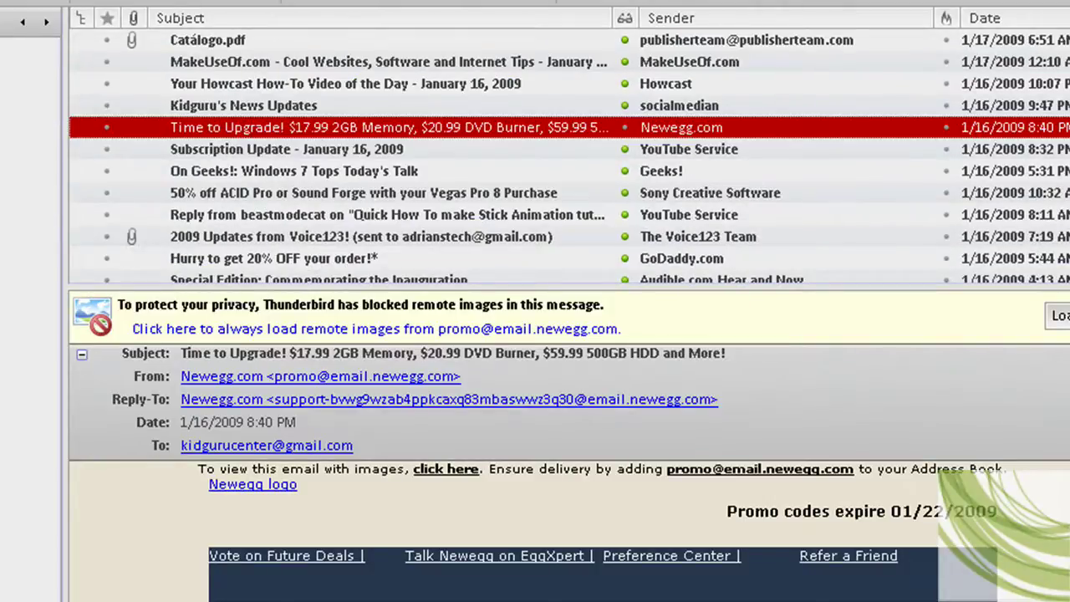
pyautogui.scroll(-1, 573, 175)
pyautogui.scroll(-6, 740, 236)
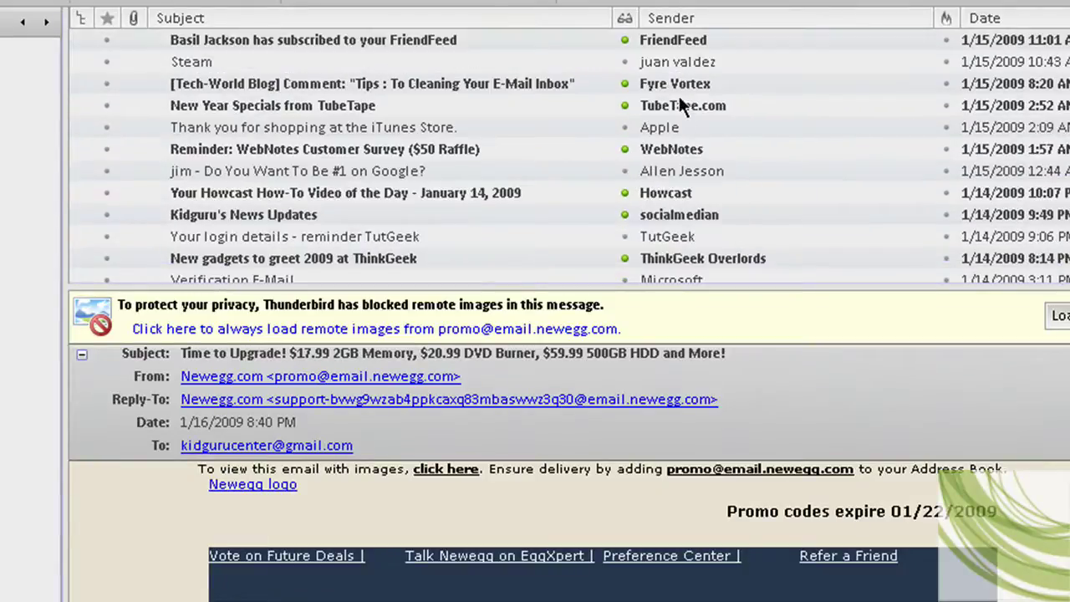
pyautogui.scroll(-6, 720, 182)
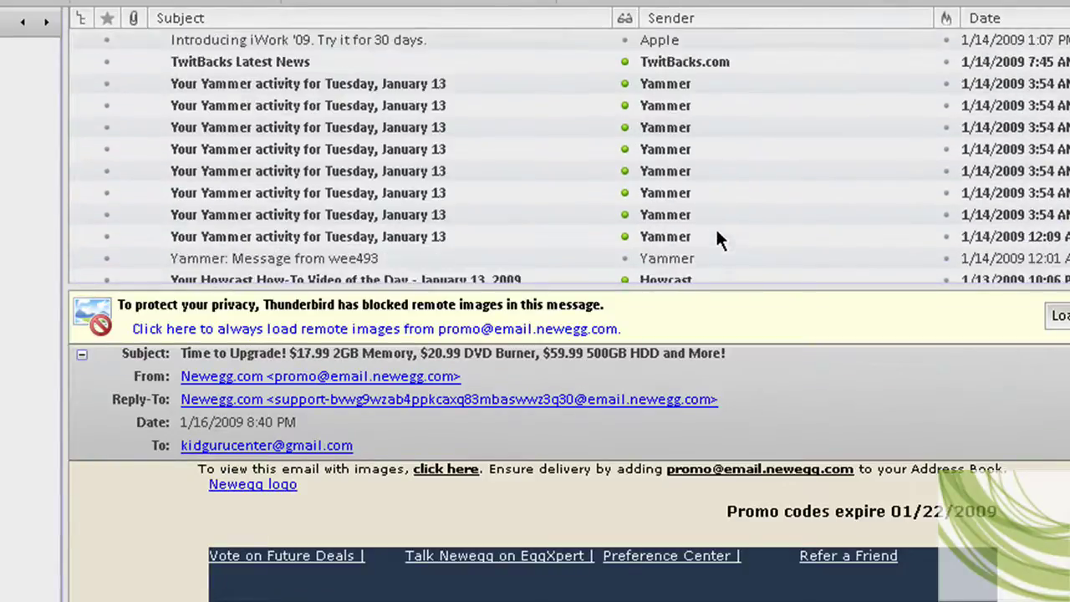
pyautogui.scroll(-3, 716, 237)
pyautogui.scroll(2, 828, 232)
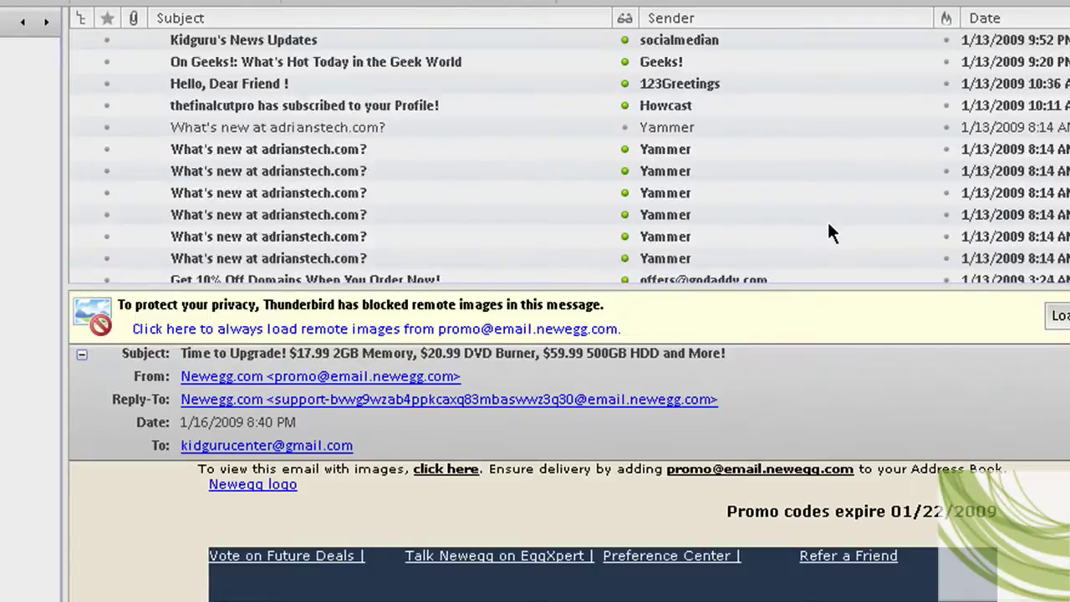
pyautogui.scroll(-2, 826, 239)
pyautogui.scroll(-8, 826, 238)
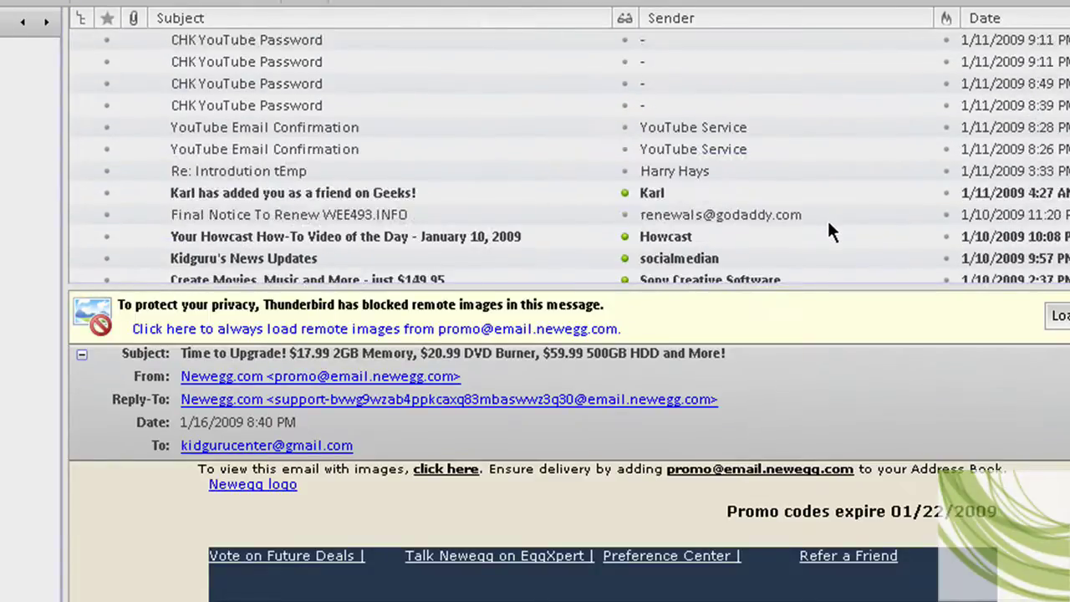
pyautogui.scroll(-2, 829, 224)
pyautogui.scroll(-1, 827, 219)
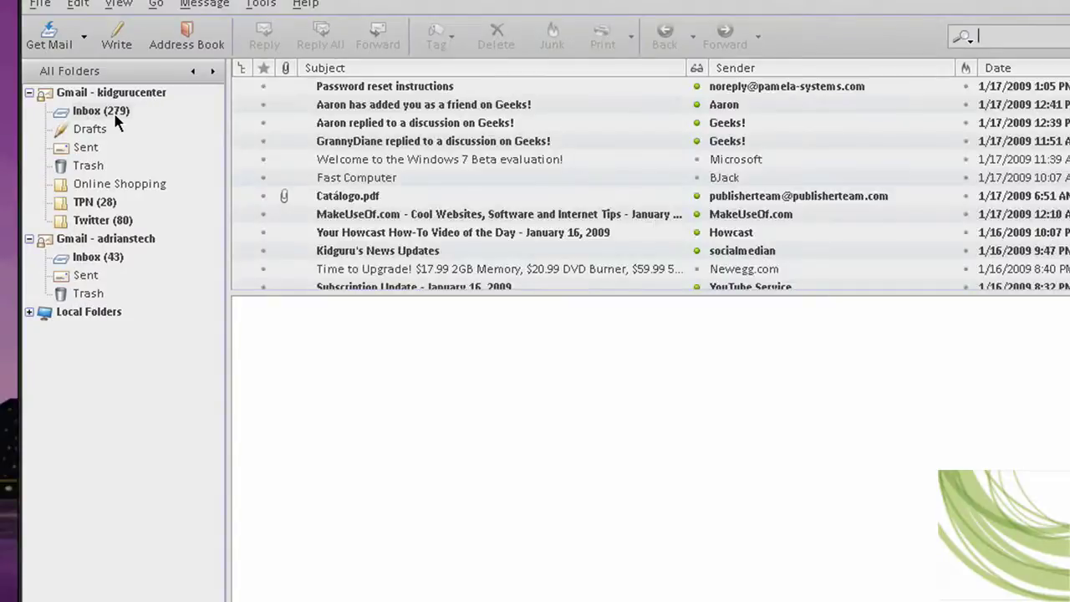
pyautogui.scroll(3, 416, 203)
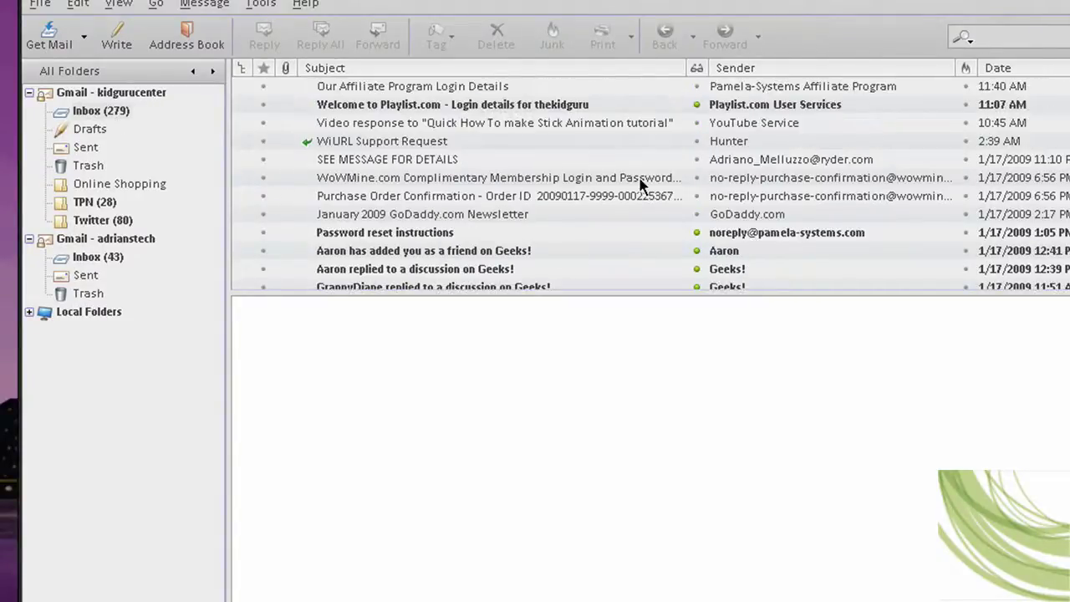
pyautogui.scroll(-3, 642, 186)
pyautogui.scroll(2, 748, 180)
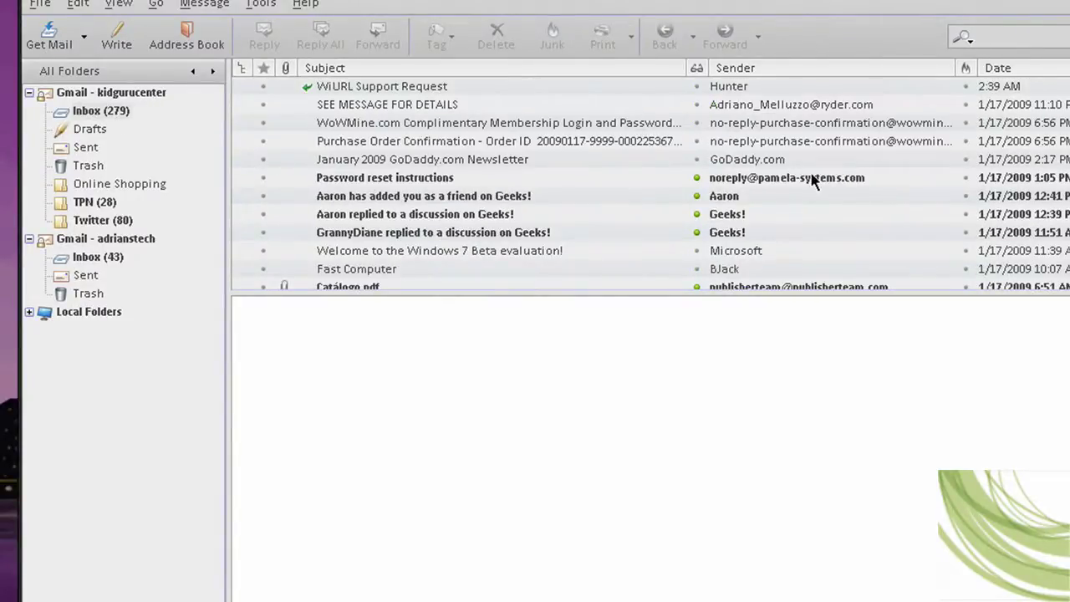
pyautogui.click(813, 177)
pyautogui.scroll(-5, 769, 167)
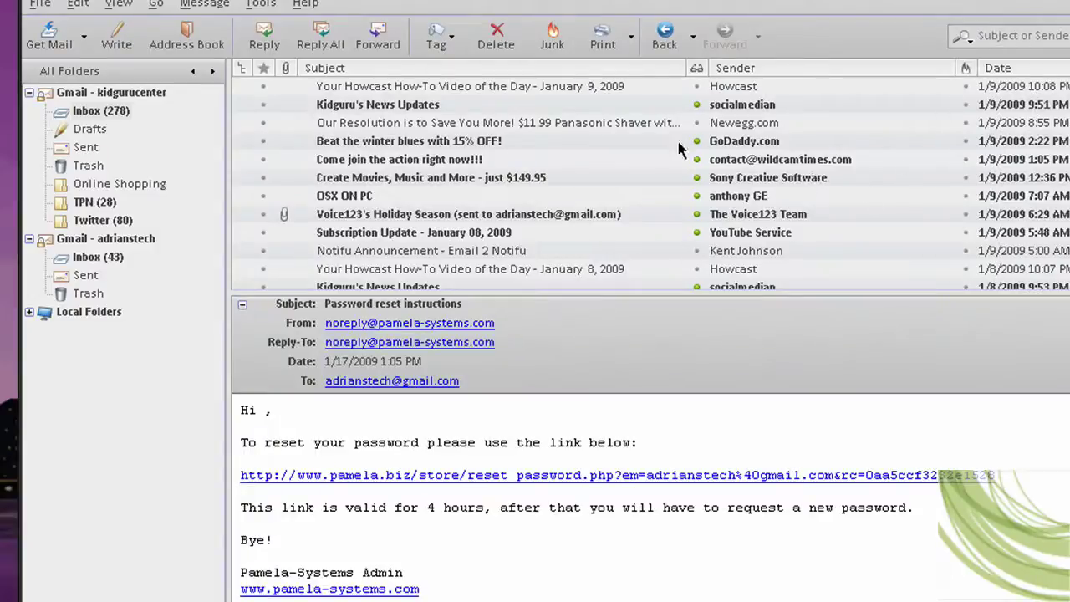
pyautogui.scroll(5, 679, 147)
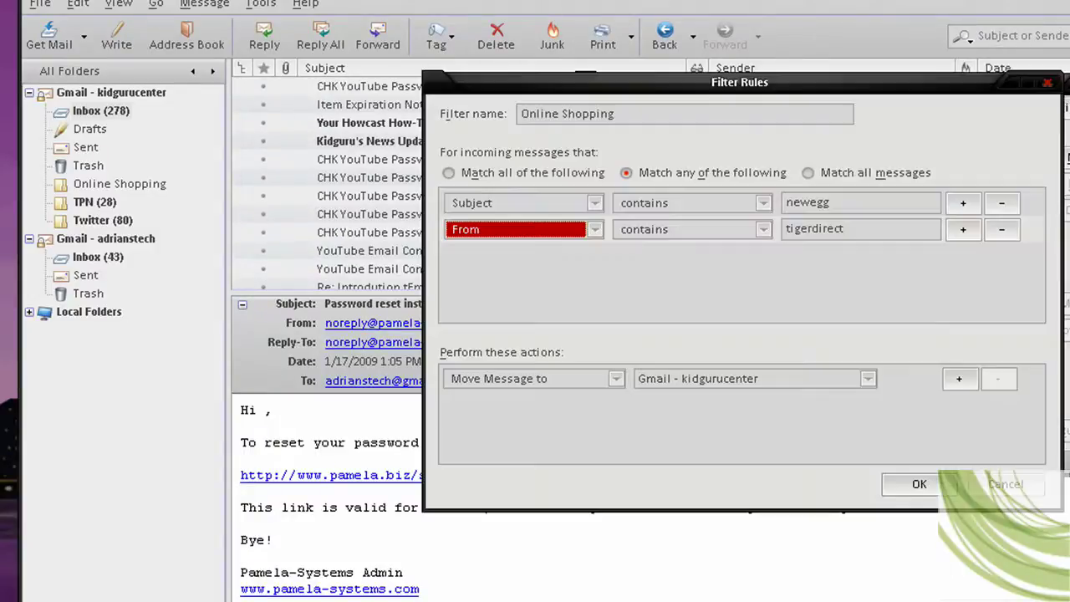
# - Add condition rows, then remove the extras so a third row remains
pyautogui.doubleClick(963, 229)
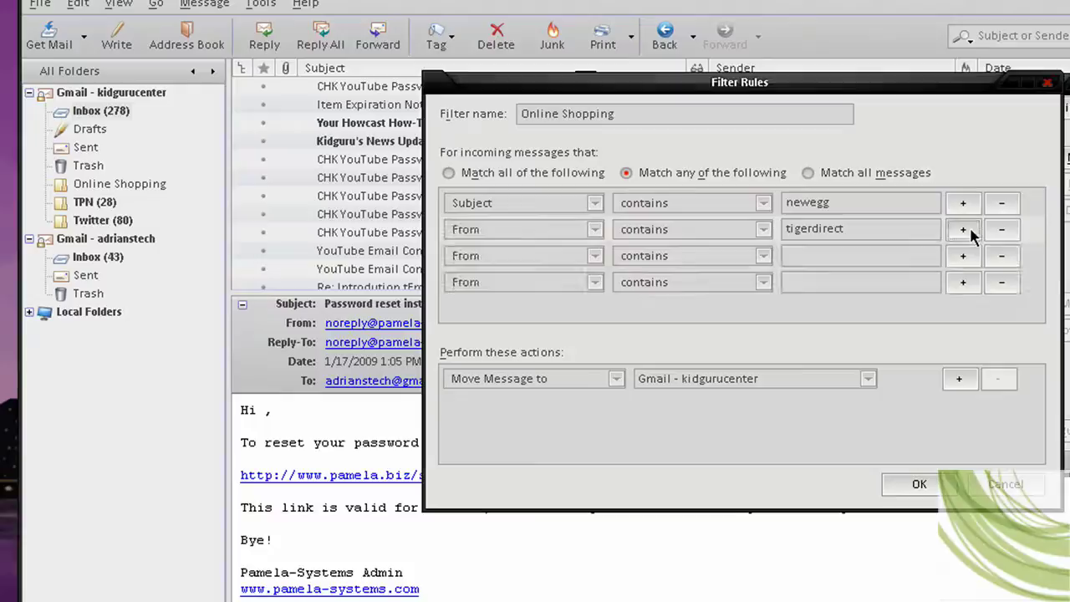
pyautogui.click(963, 229)
pyautogui.click(1002, 308)
pyautogui.click(1003, 282)
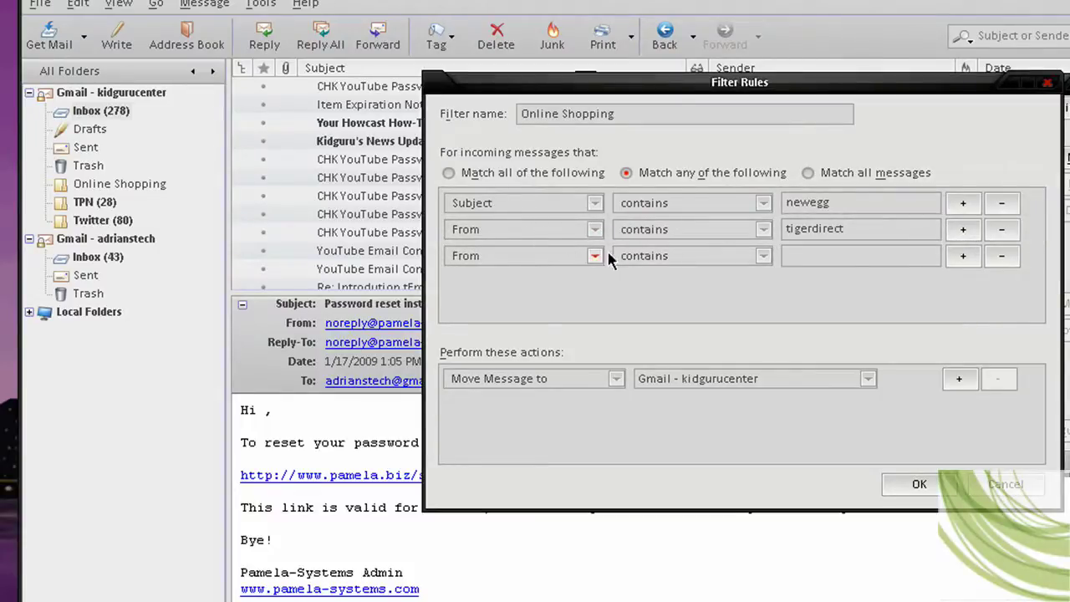
# - Enter 'tube tape' as the third condition's sender value
pyautogui.click(841, 263)
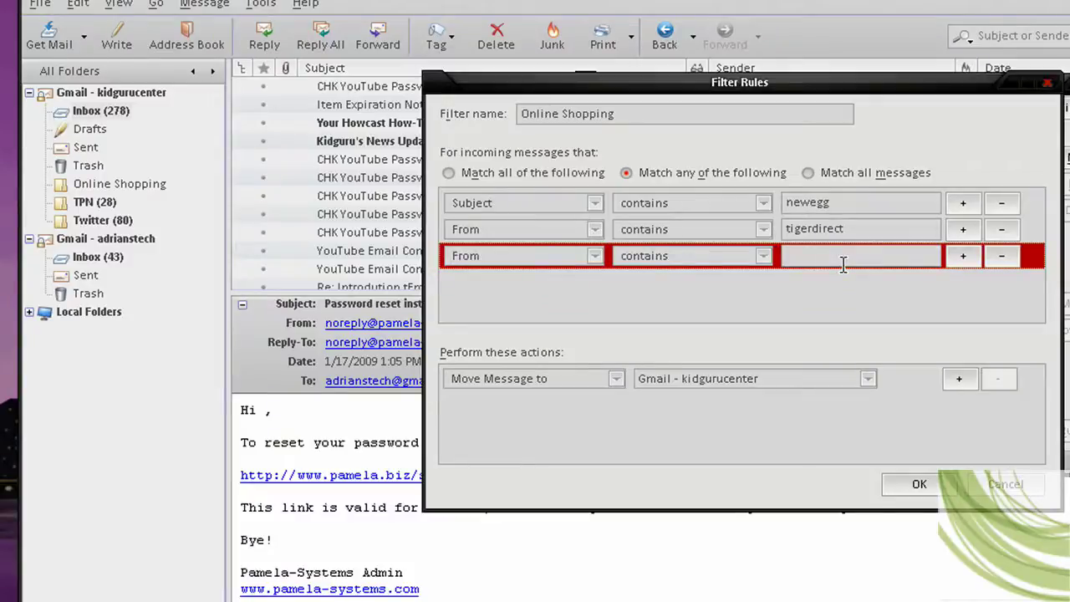
pyautogui.click(824, 254)
pyautogui.write('t')
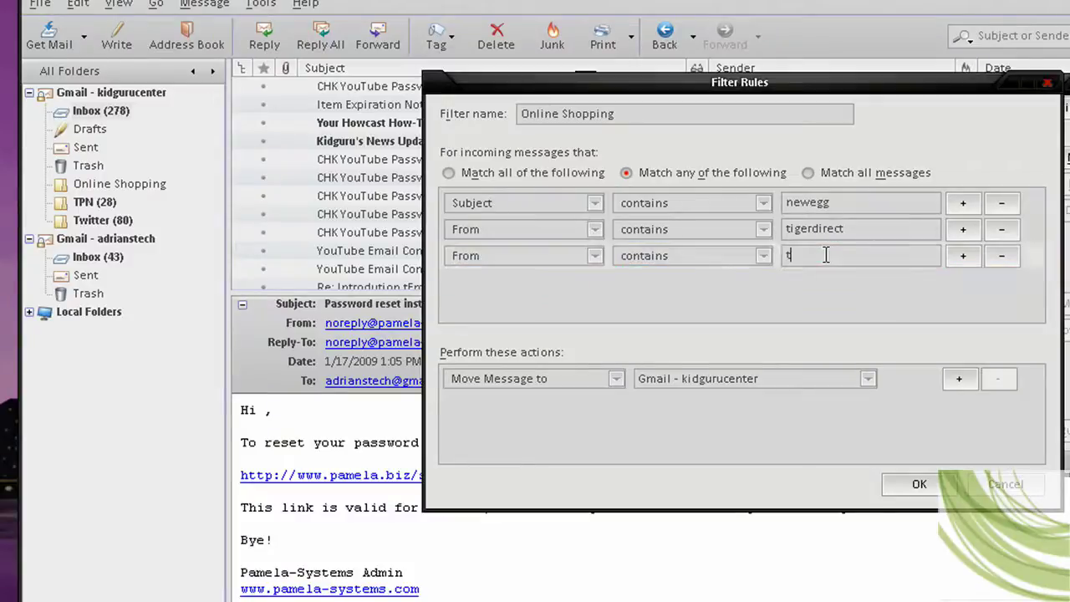
pyautogui.write('ube tape')
# - Check the TubeTape message's sender and correct the value to 'tubetape'
pyautogui.press('Return')
pyautogui.scroll(10, 803, 150)
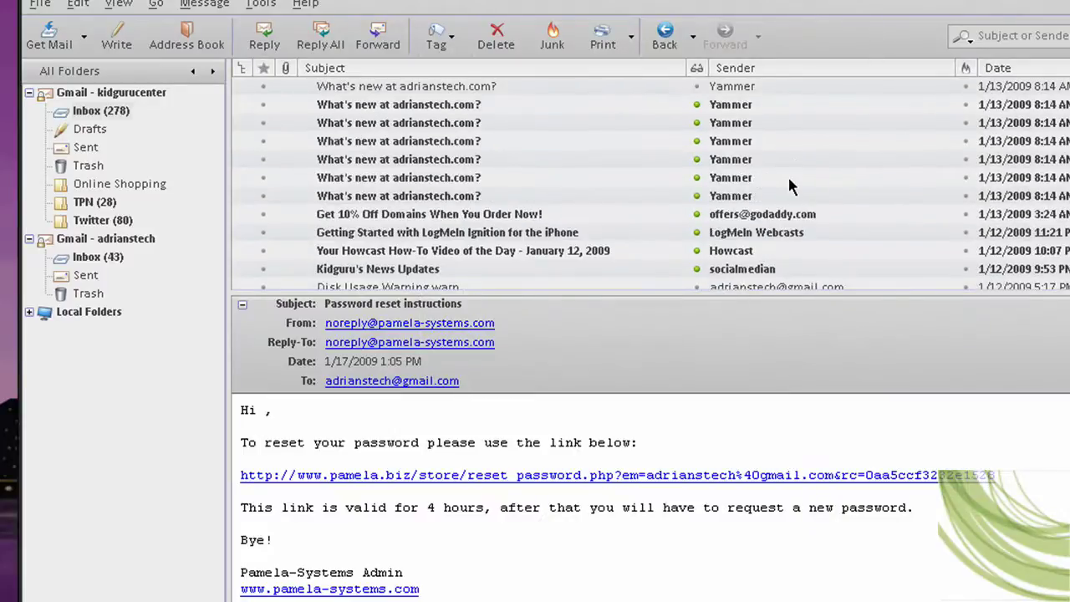
pyautogui.scroll(5, 769, 184)
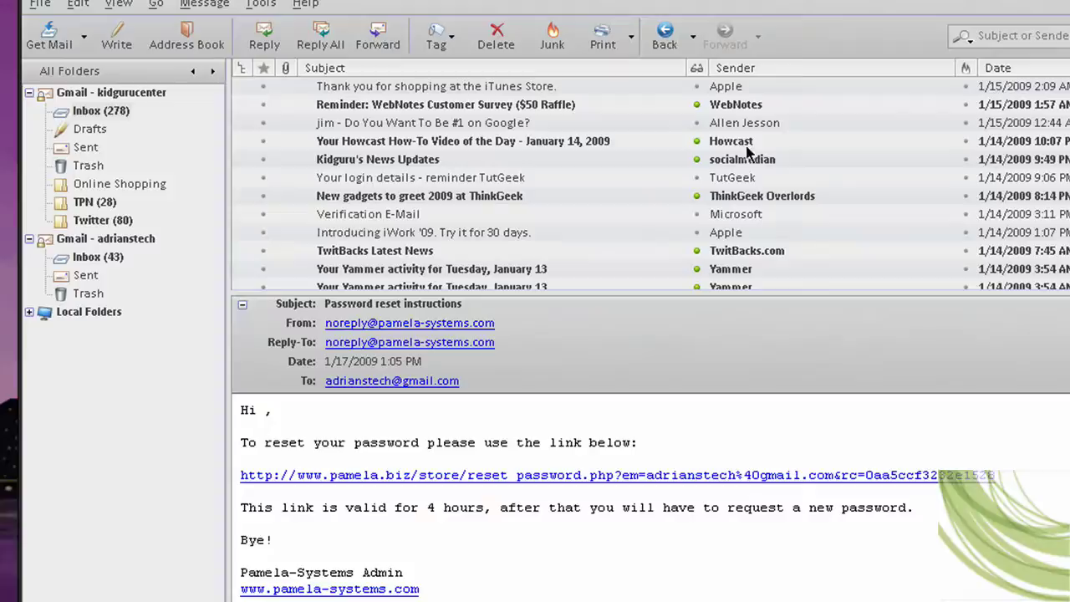
pyautogui.scroll(1, 746, 149)
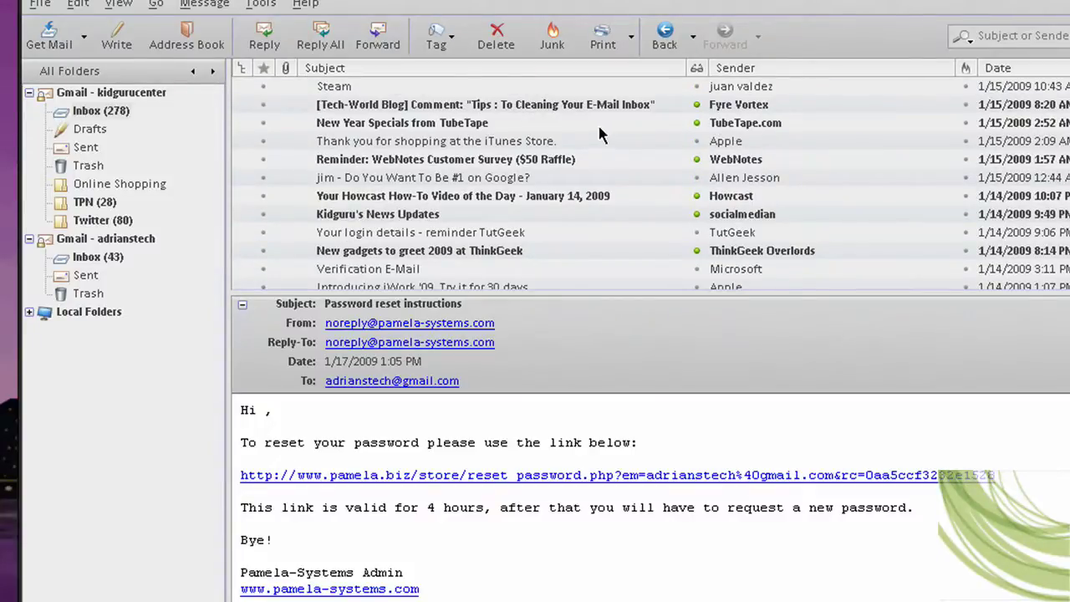
pyautogui.click(485, 123)
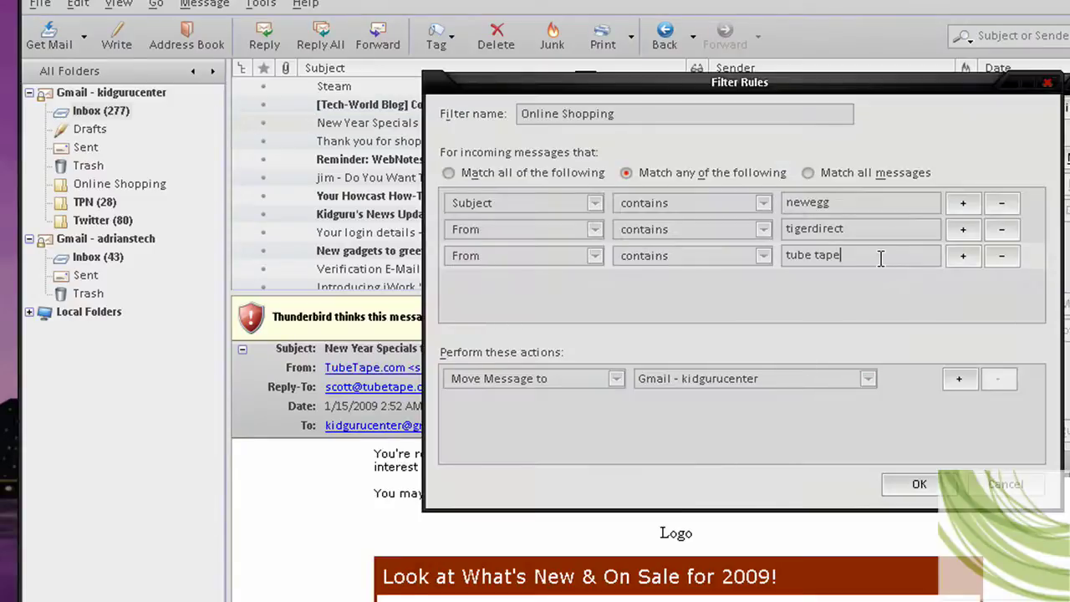
pyautogui.press('Left')
pyautogui.press('Left')
pyautogui.press('Left')
pyautogui.press('Left')
pyautogui.press('BackSpace')
# - Keep the Move Message to action and choose Online Shopping as its destination folder
pyautogui.click(607, 380)
pyautogui.click(687, 381)
pyautogui.click(687, 381)
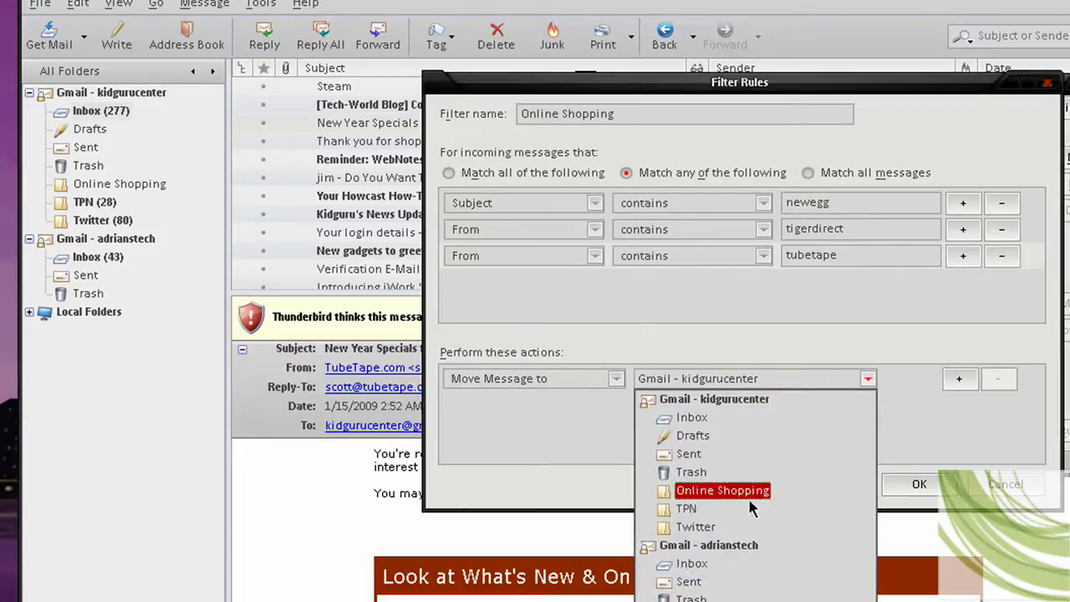
pyautogui.click(722, 493)
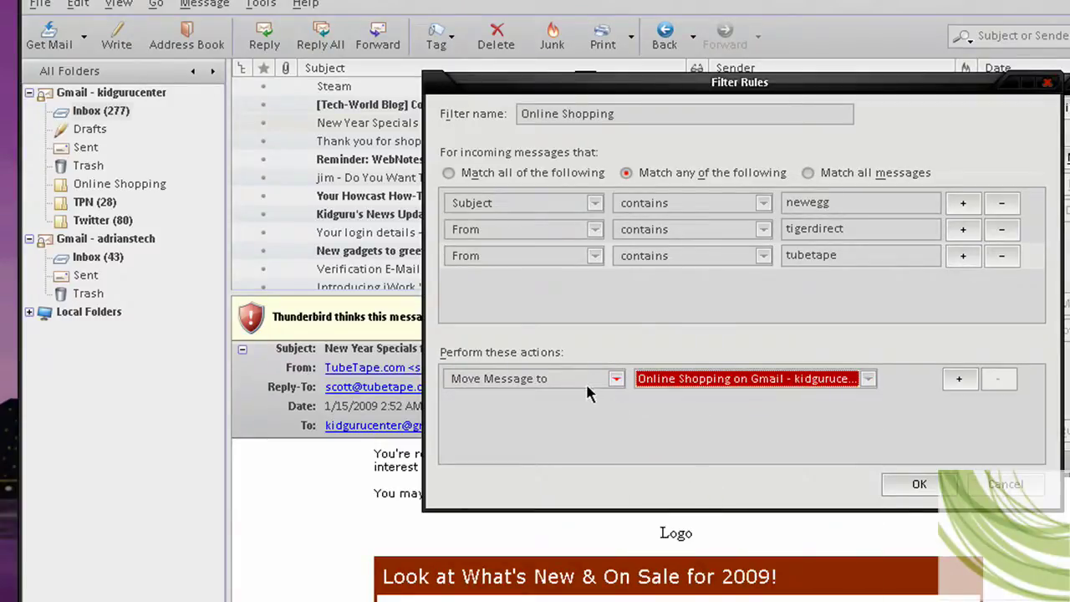
pyautogui.click(587, 387)
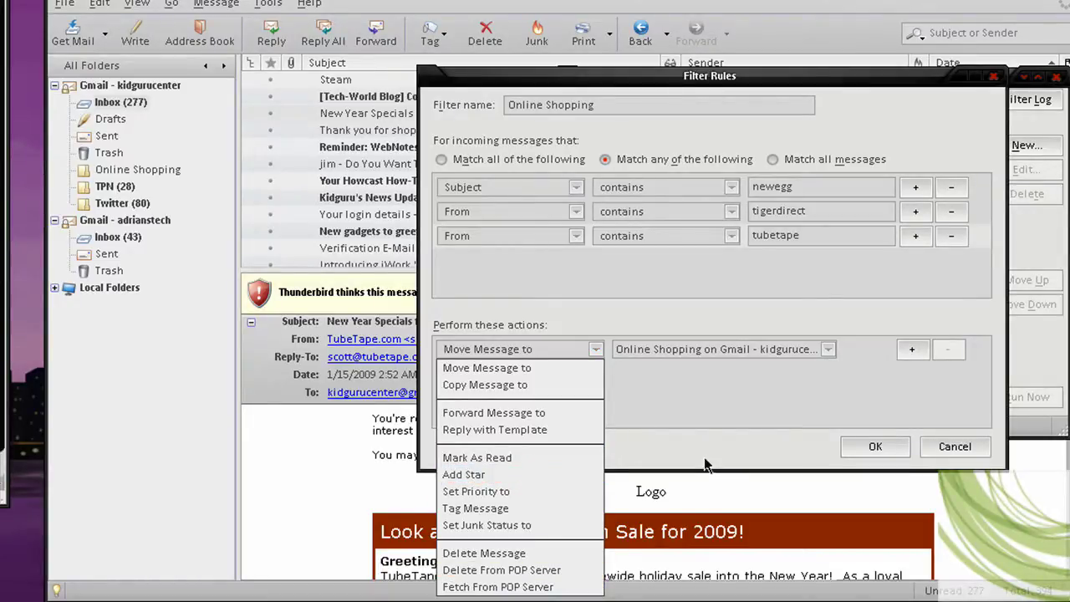
pyautogui.click(712, 433)
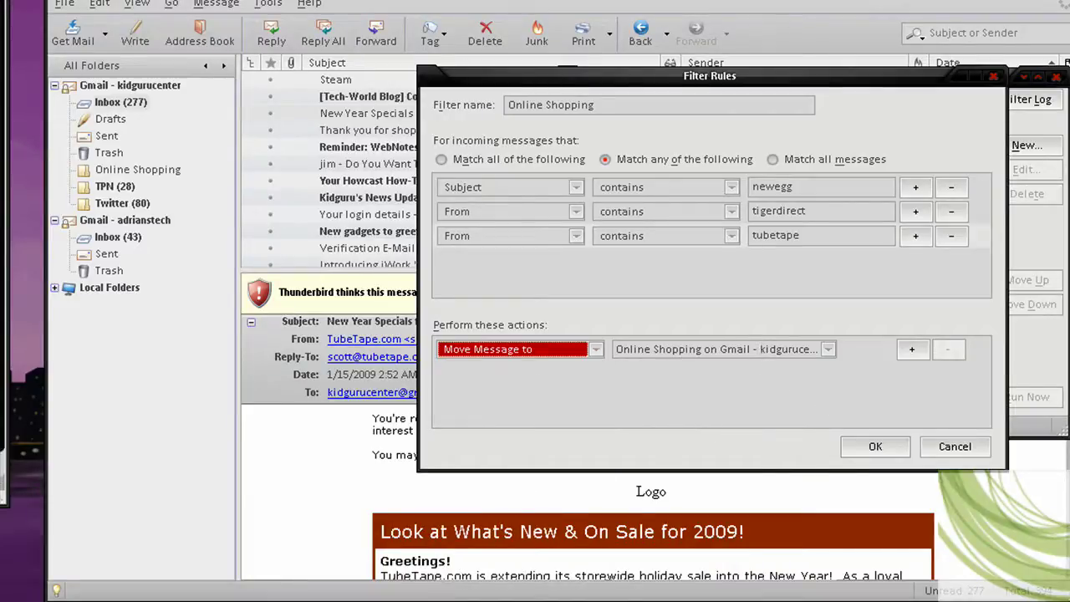
# - Save the Online Shopping filter and run it on the Inbox
pyautogui.click(879, 448)
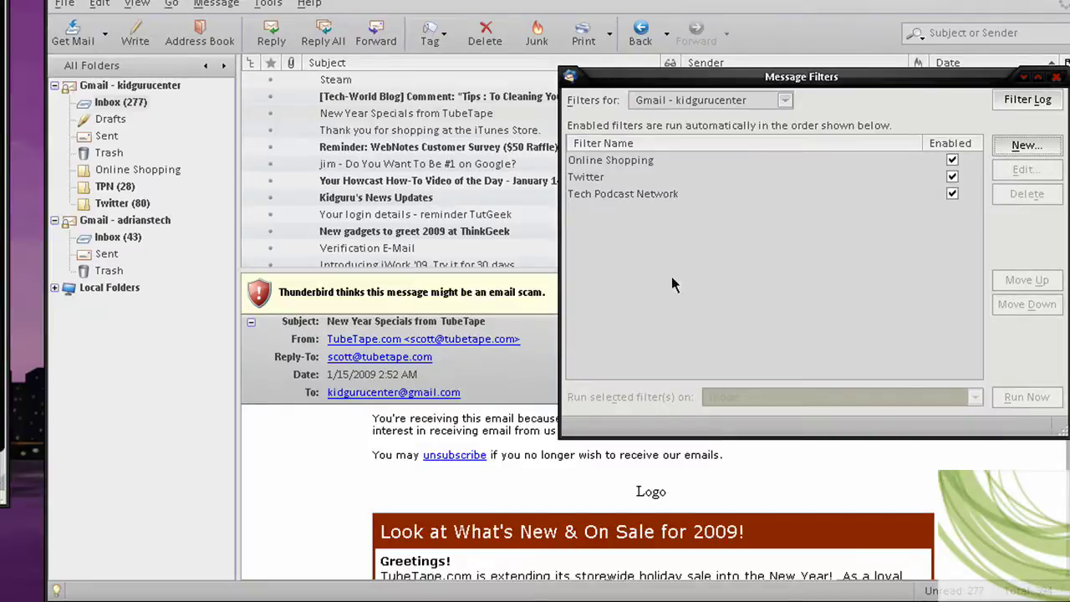
pyautogui.click(608, 164)
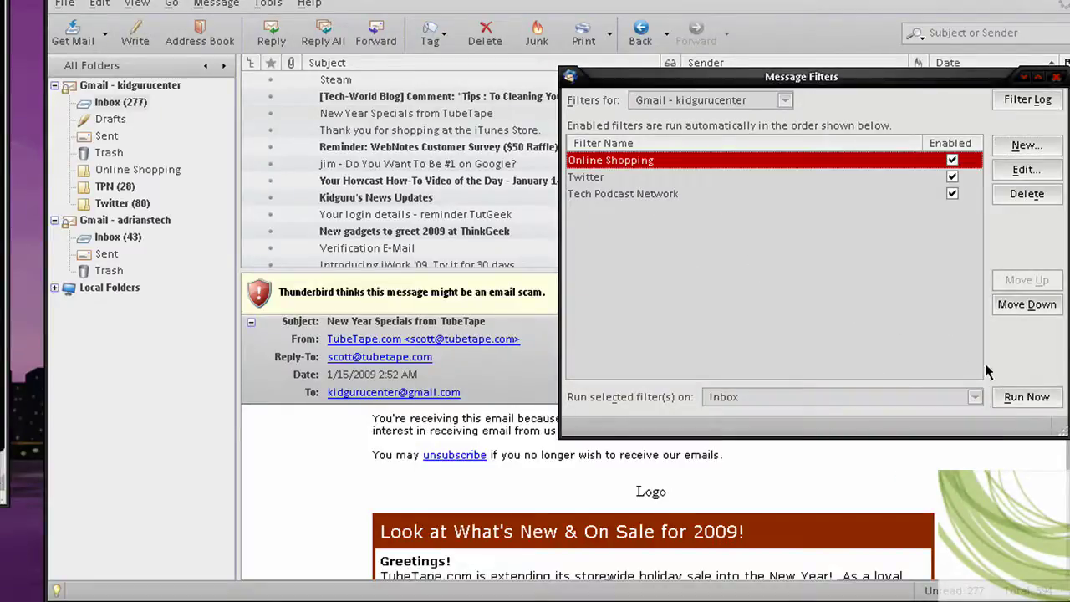
pyautogui.click(1028, 398)
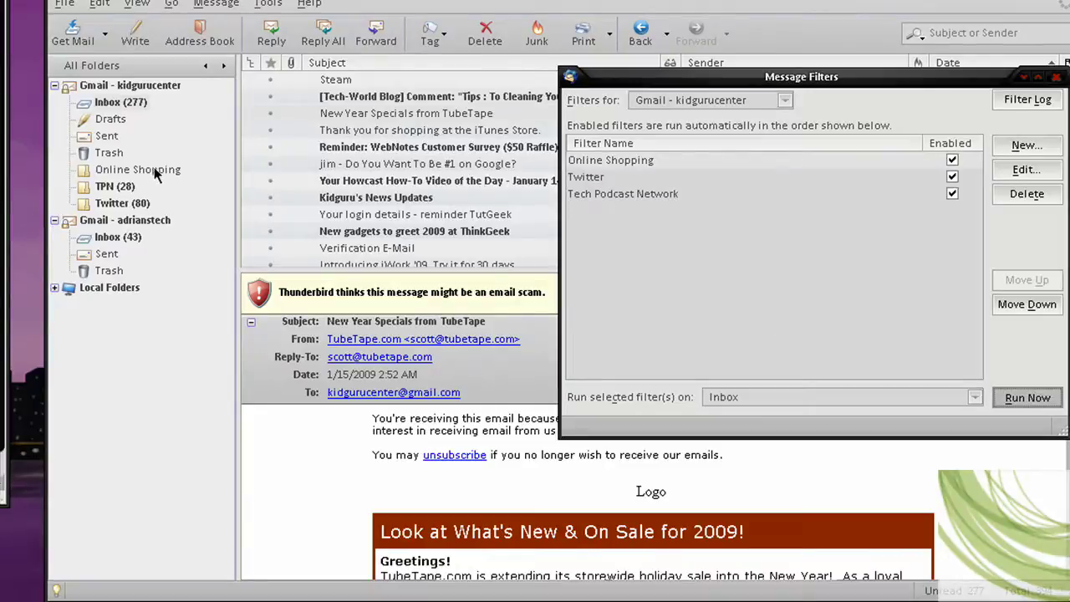
pyautogui.click(1026, 398)
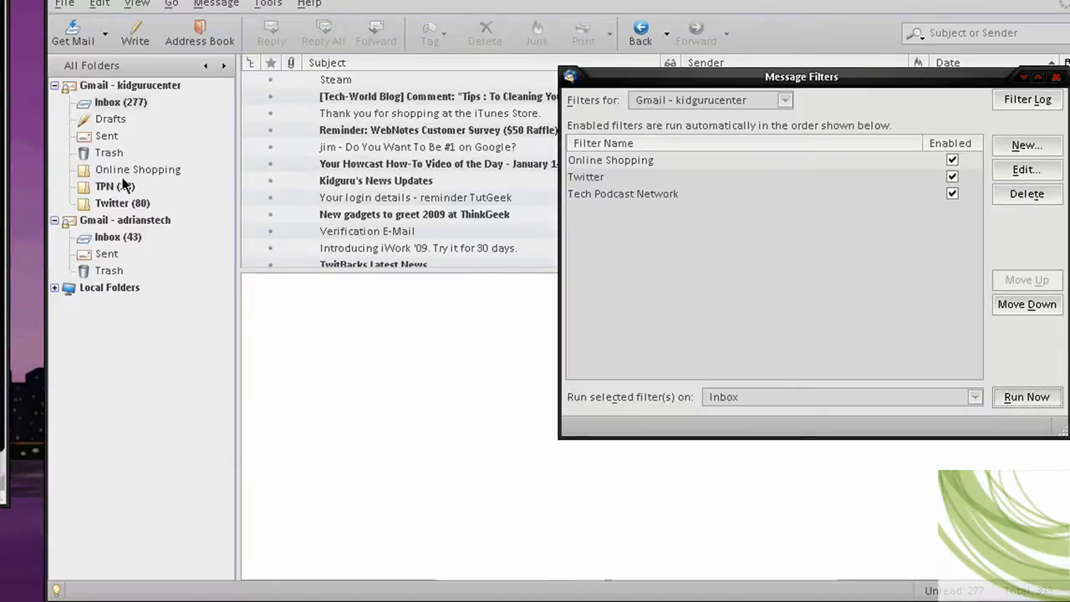
# - Check that the TubeTape message landed in the Online Shopping folder, then return to the Inbox
pyautogui.scroll(8, 492, 163)
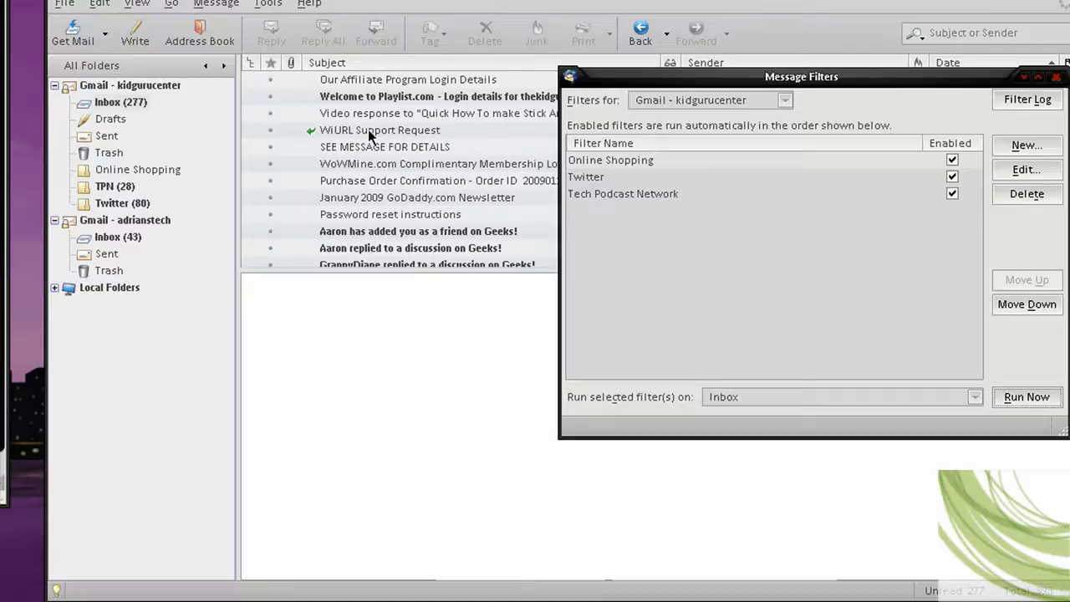
pyautogui.click(125, 172)
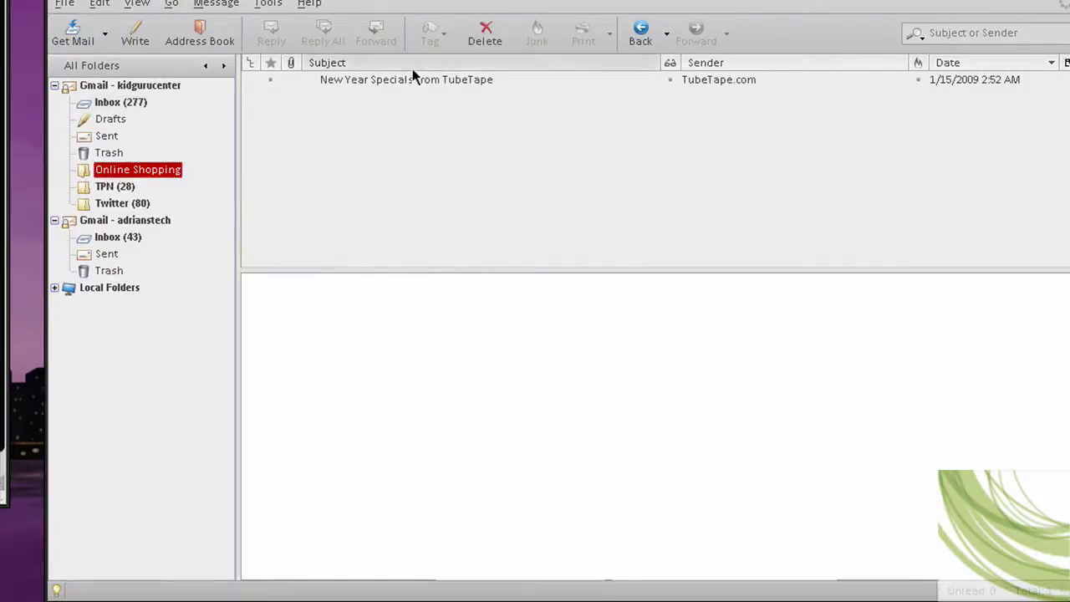
pyautogui.click(126, 101)
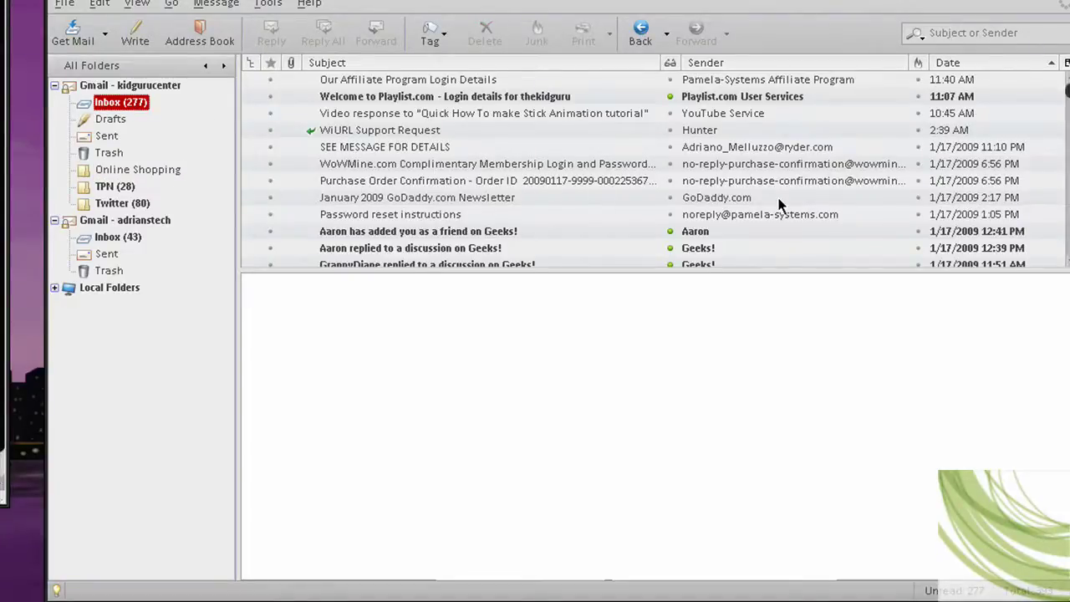
pyautogui.scroll(-3, 781, 207)
pyautogui.scroll(3, 782, 207)
pyautogui.hotkey('alt', 't')
# - Change the filter's first rule from Subject to From for newegg, and rerun it on the Inbox
pyautogui.press('f')
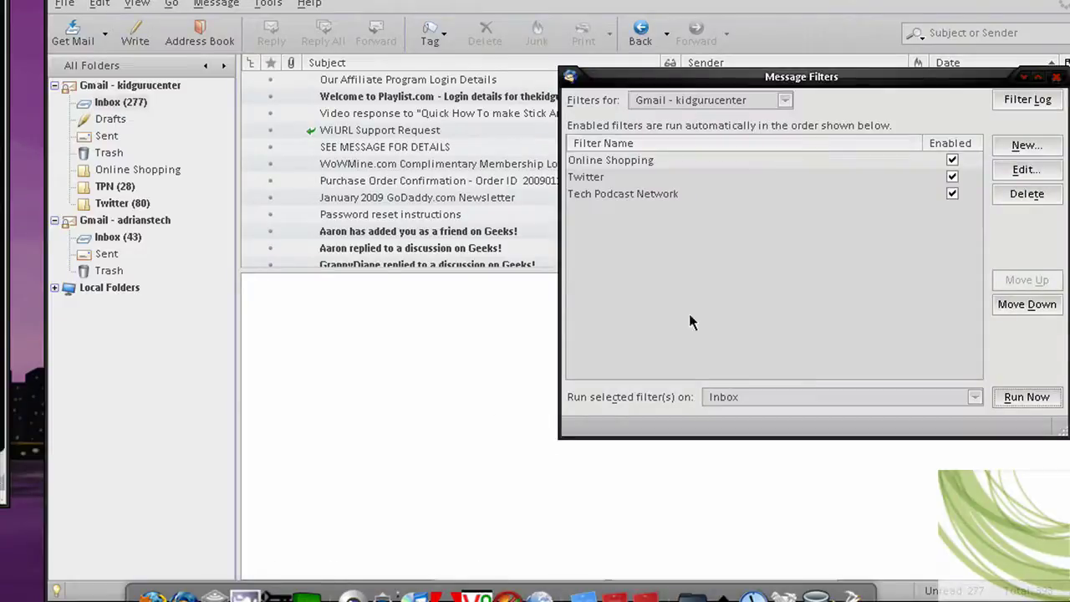
pyautogui.click(1025, 170)
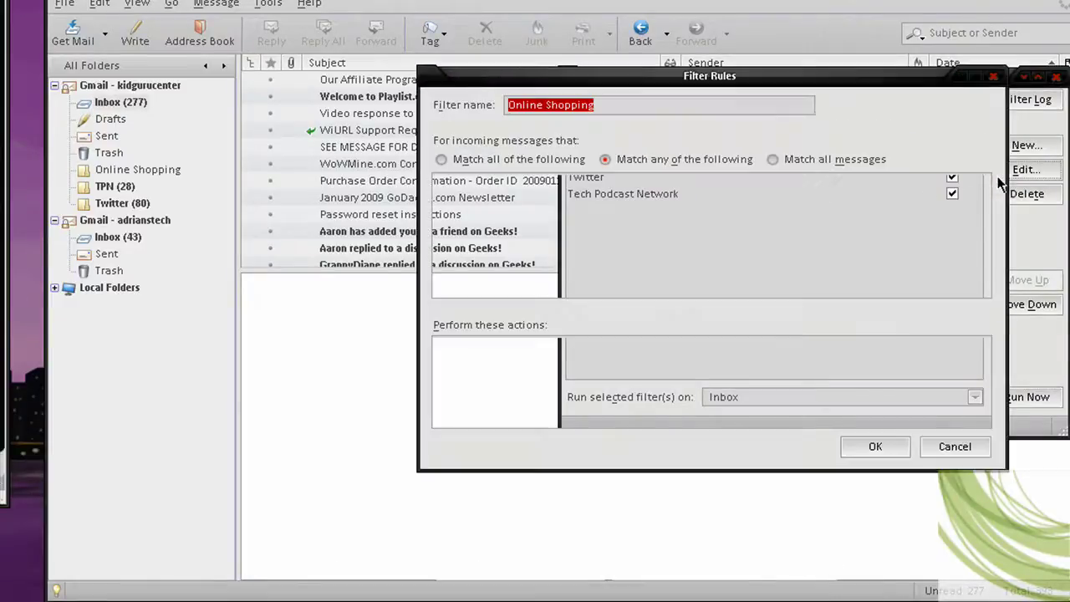
pyautogui.click(508, 187)
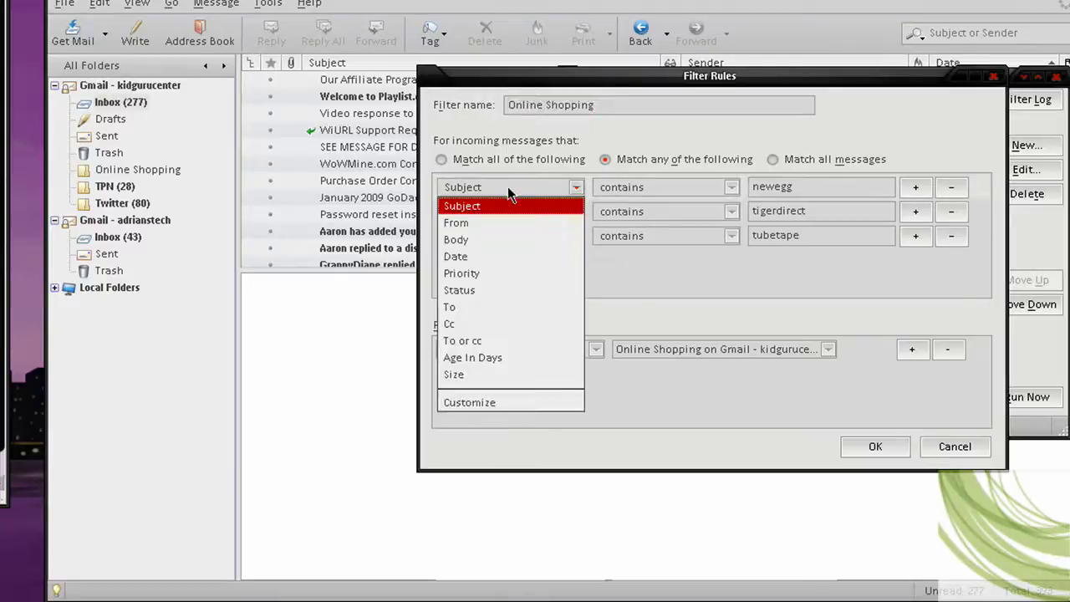
pyautogui.click(503, 226)
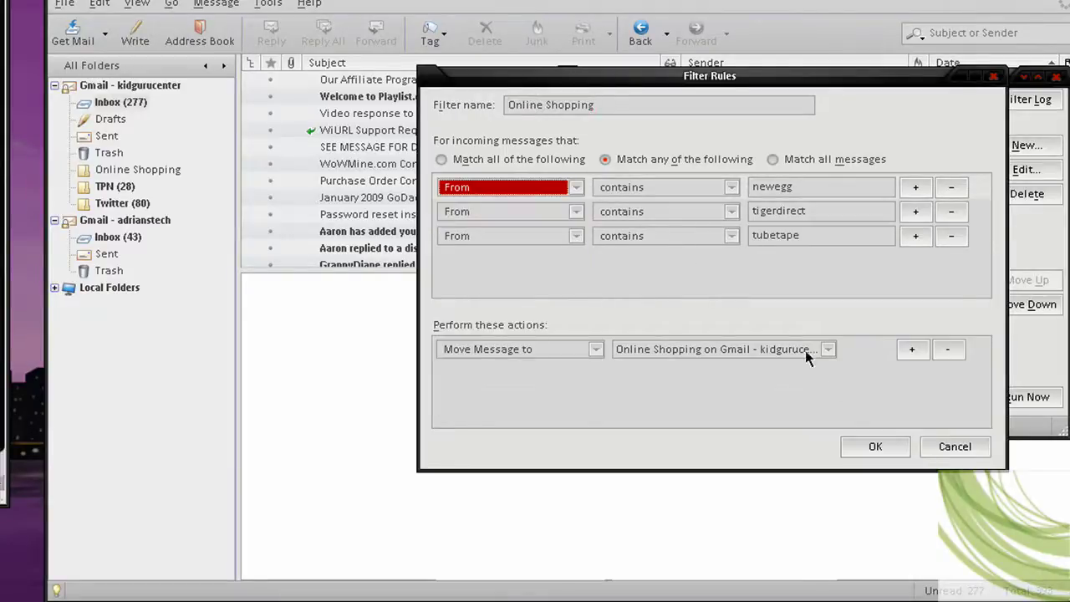
pyautogui.click(878, 446)
pyautogui.click(1011, 399)
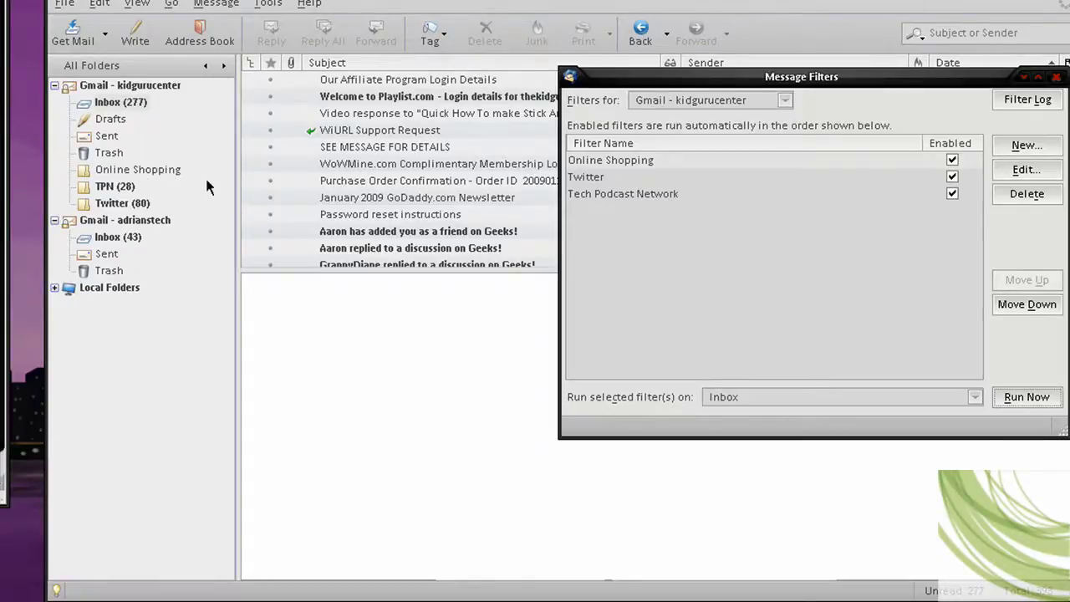
pyautogui.click(1025, 397)
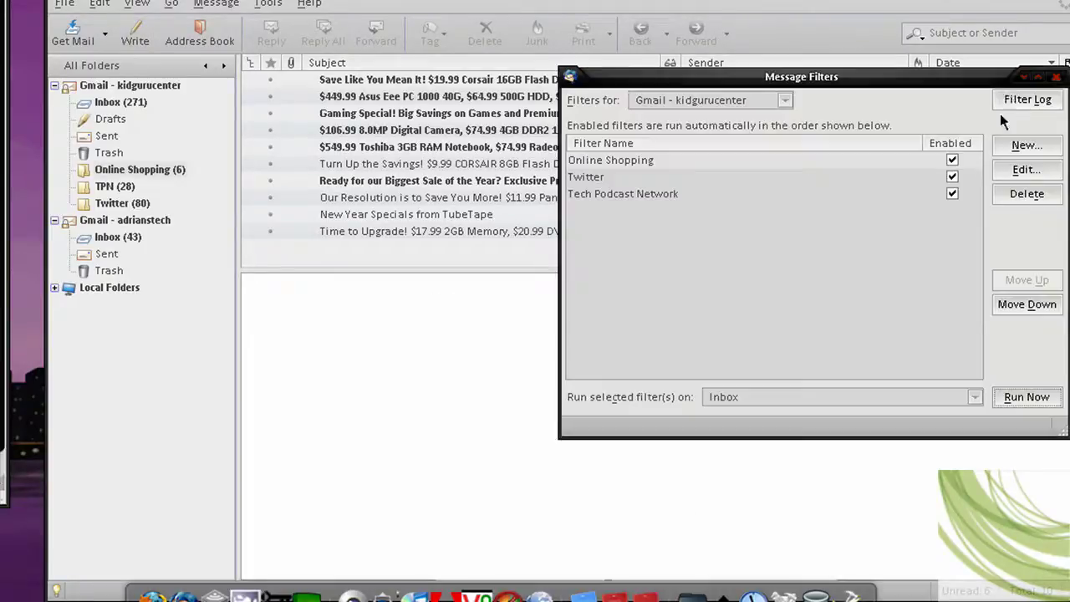
# - View and close the Filter Log, keep the current account's filters, and close Message Filters
pyautogui.click(1027, 101)
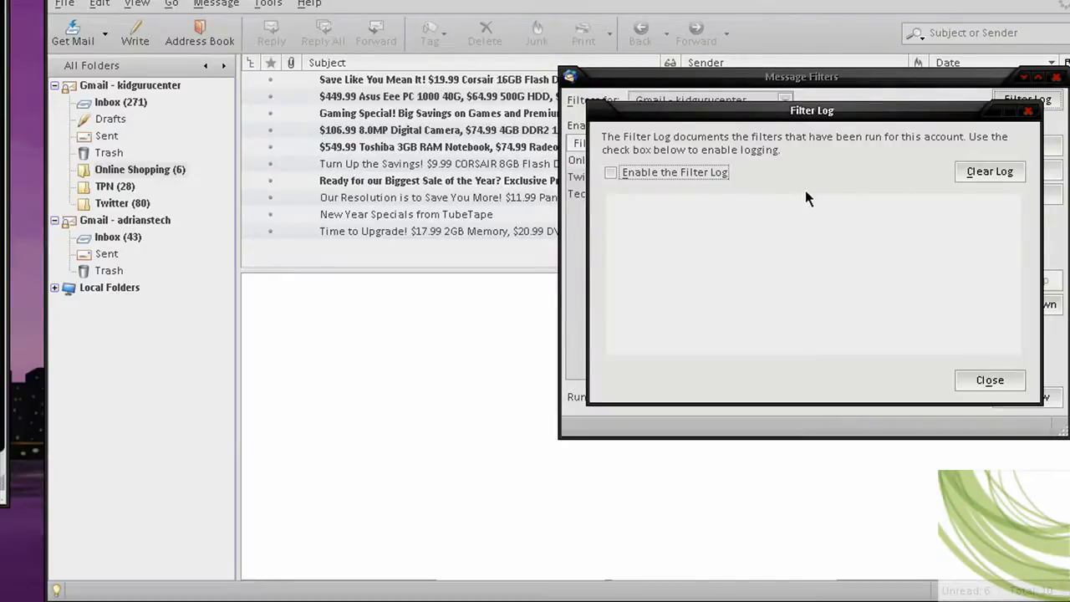
pyautogui.click(1029, 110)
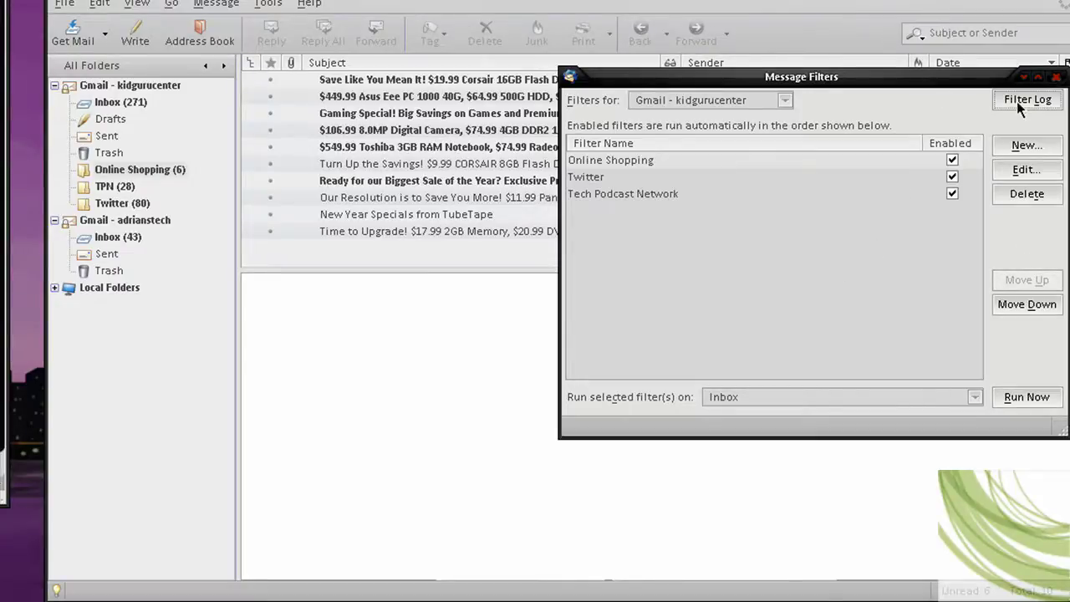
pyautogui.click(713, 100)
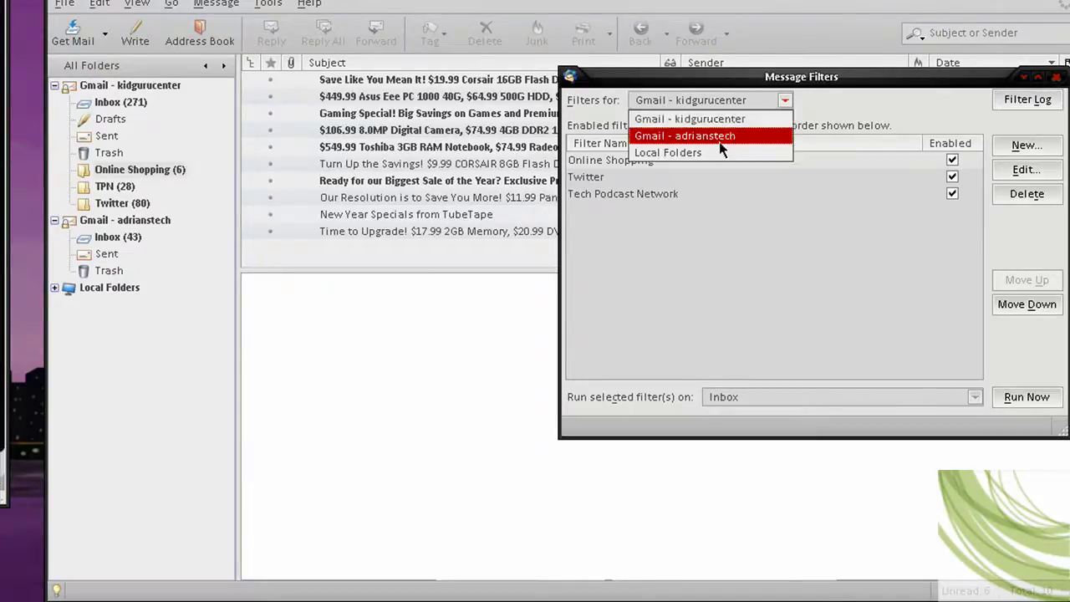
pyautogui.click(771, 225)
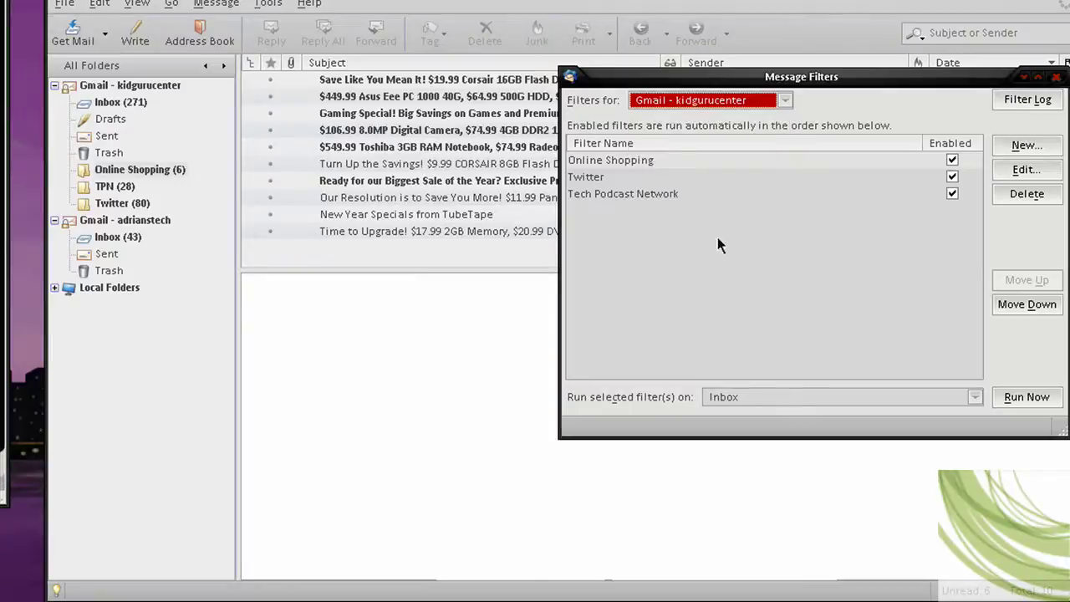
pyautogui.click(1057, 78)
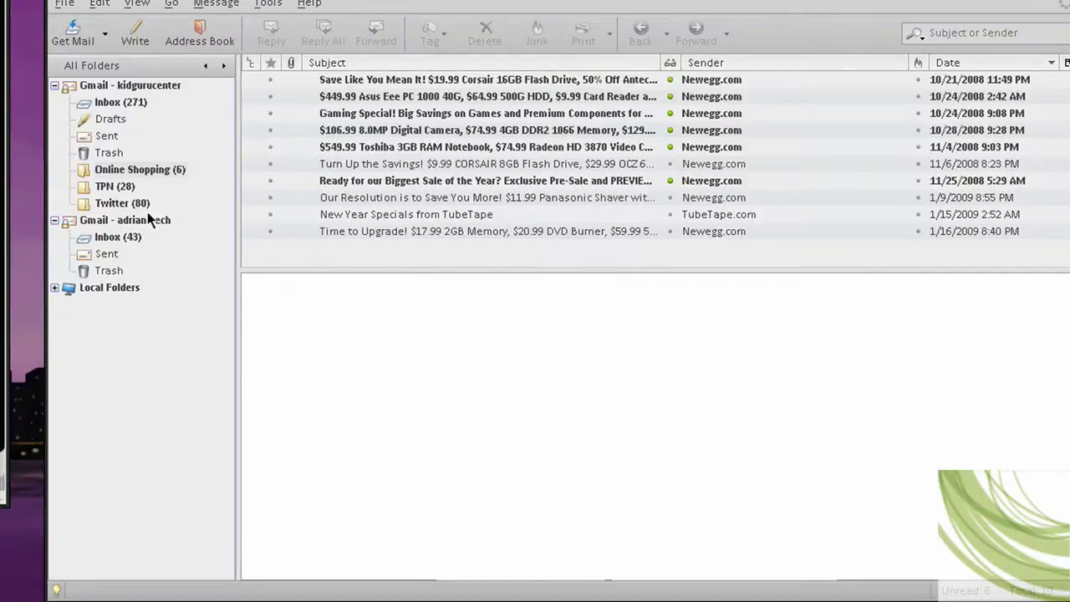